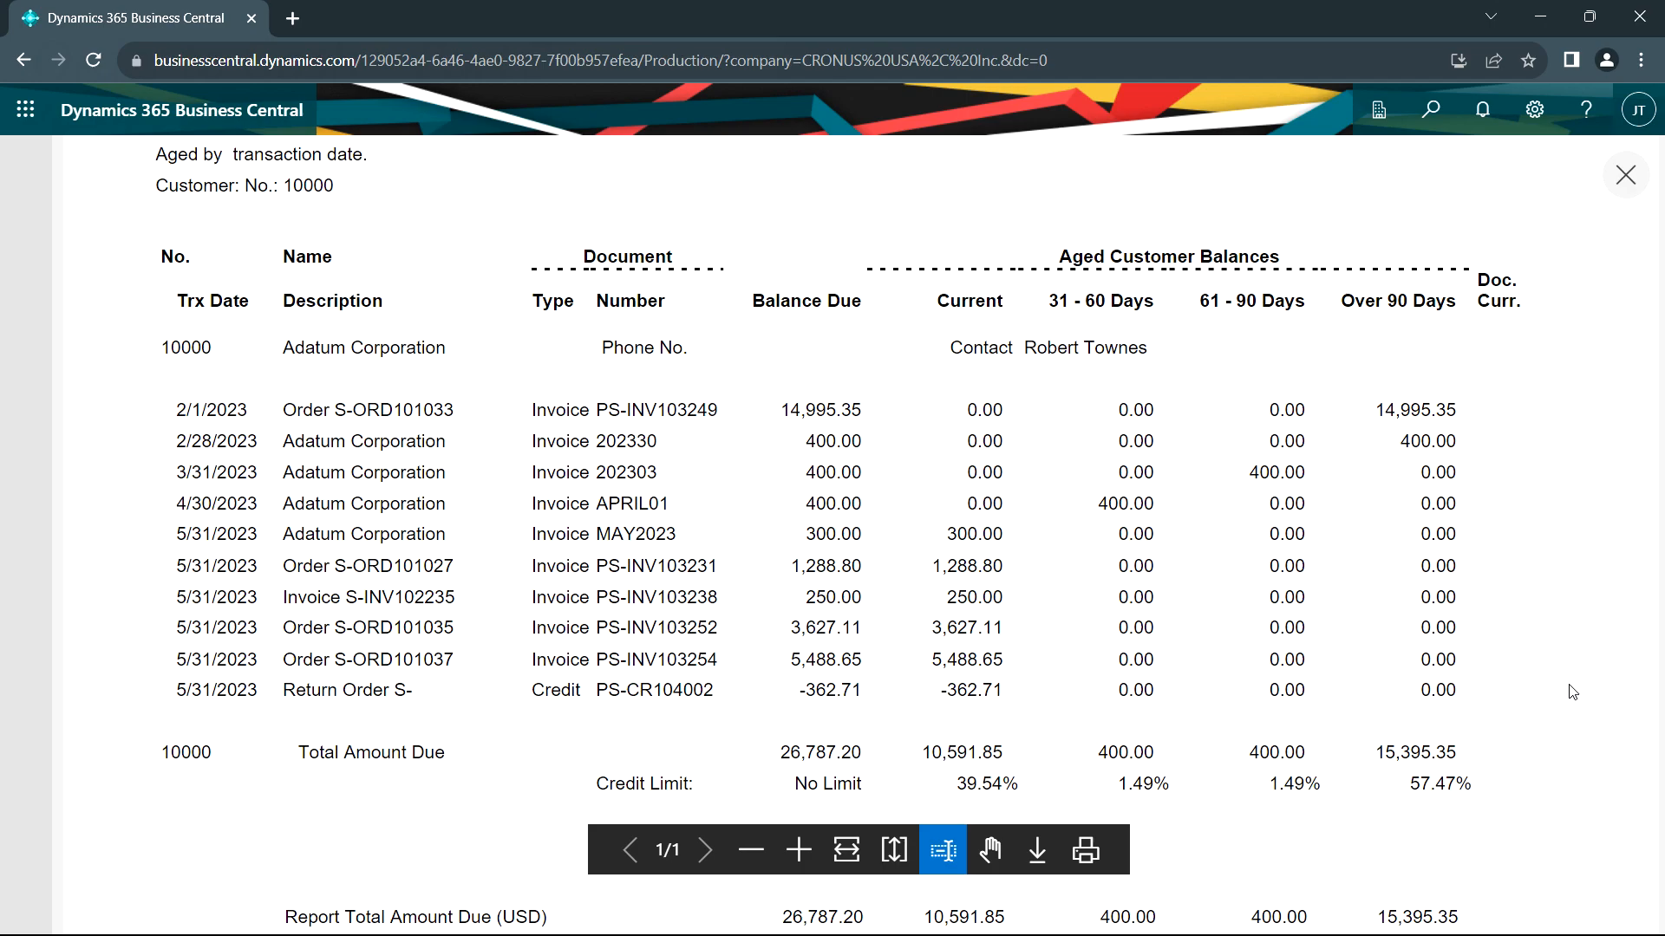
Close the aged balances report and create a new sales credit memo for customer Adatum Corporation
key("Escape")
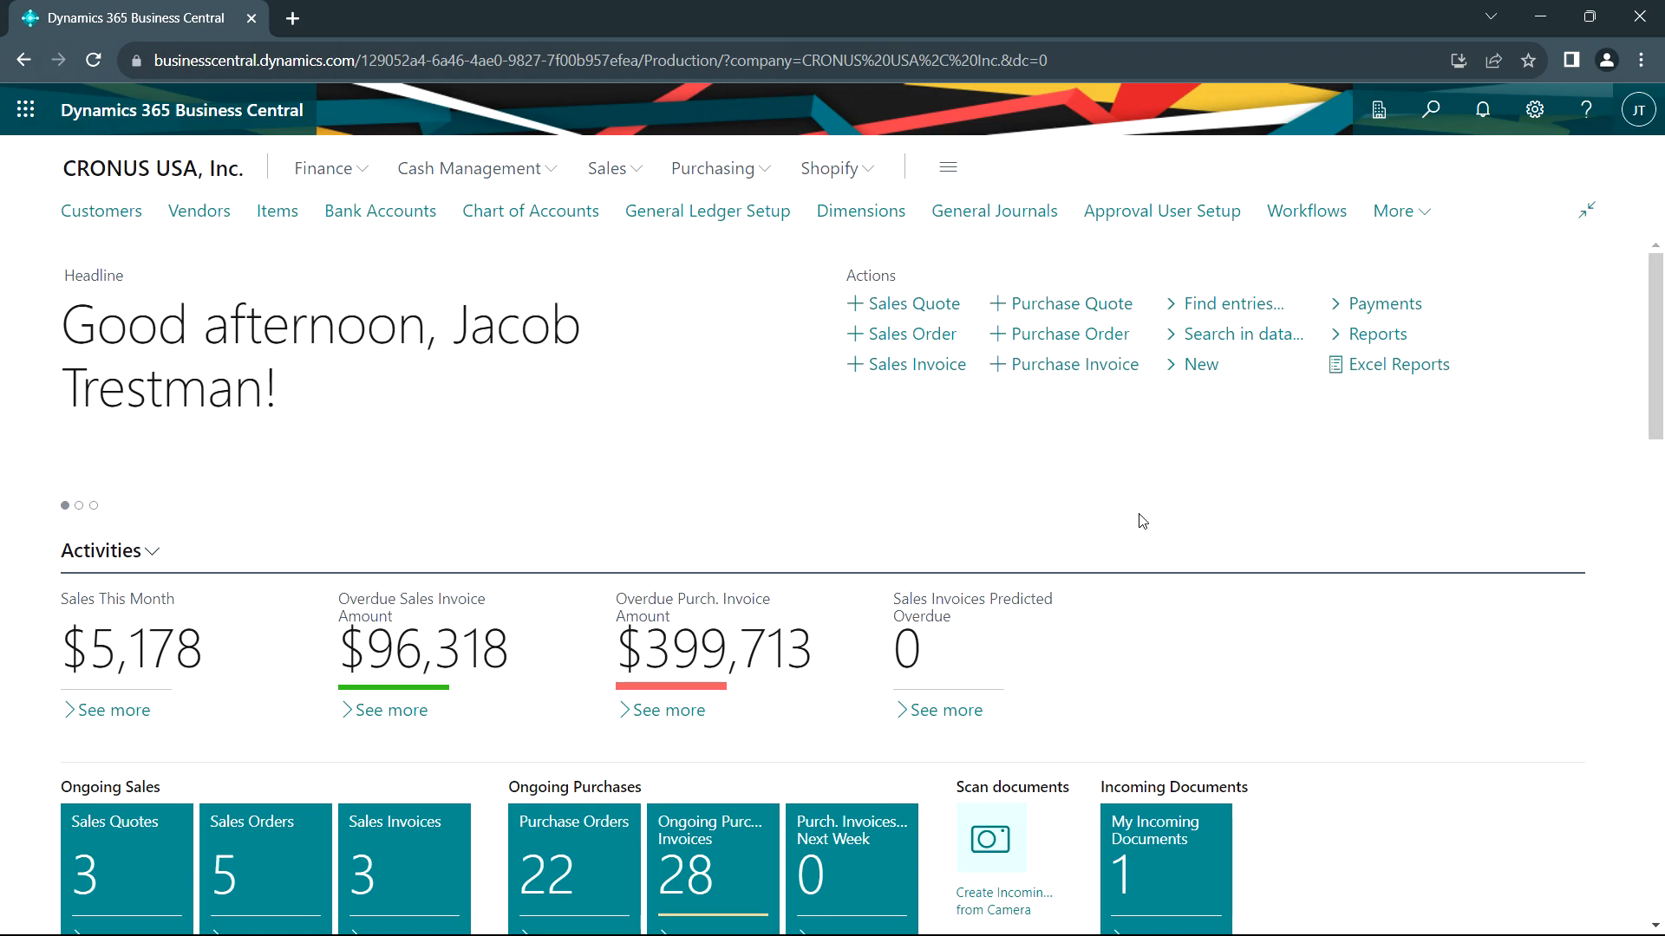
left_click(617, 172)
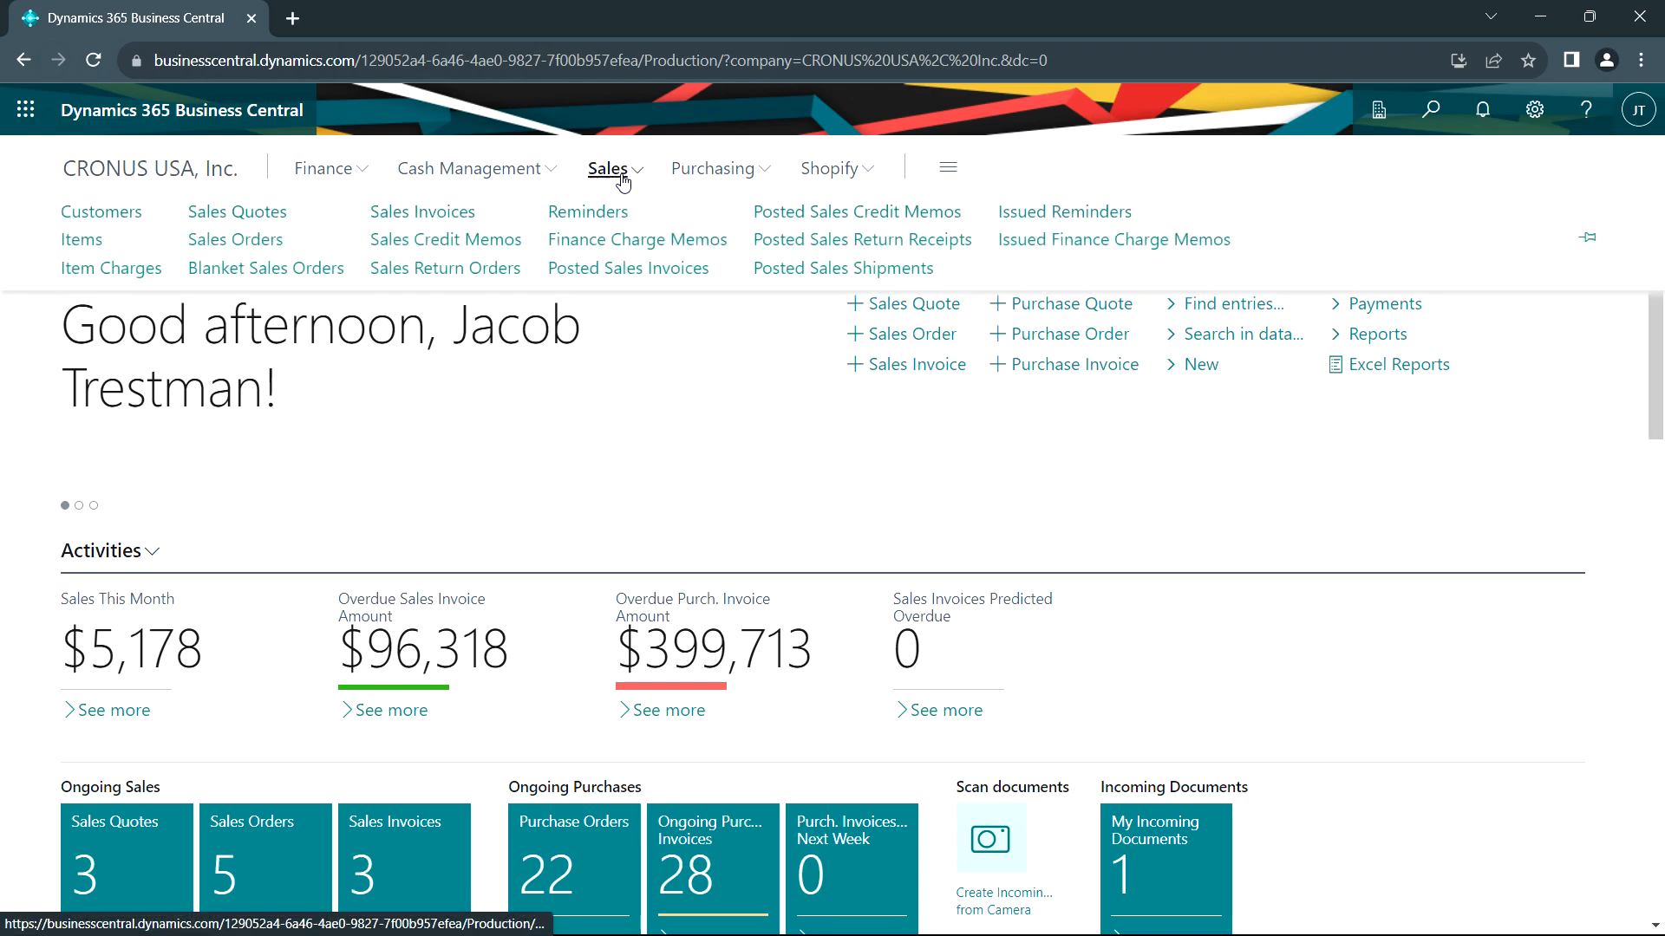
left_click(455, 240)
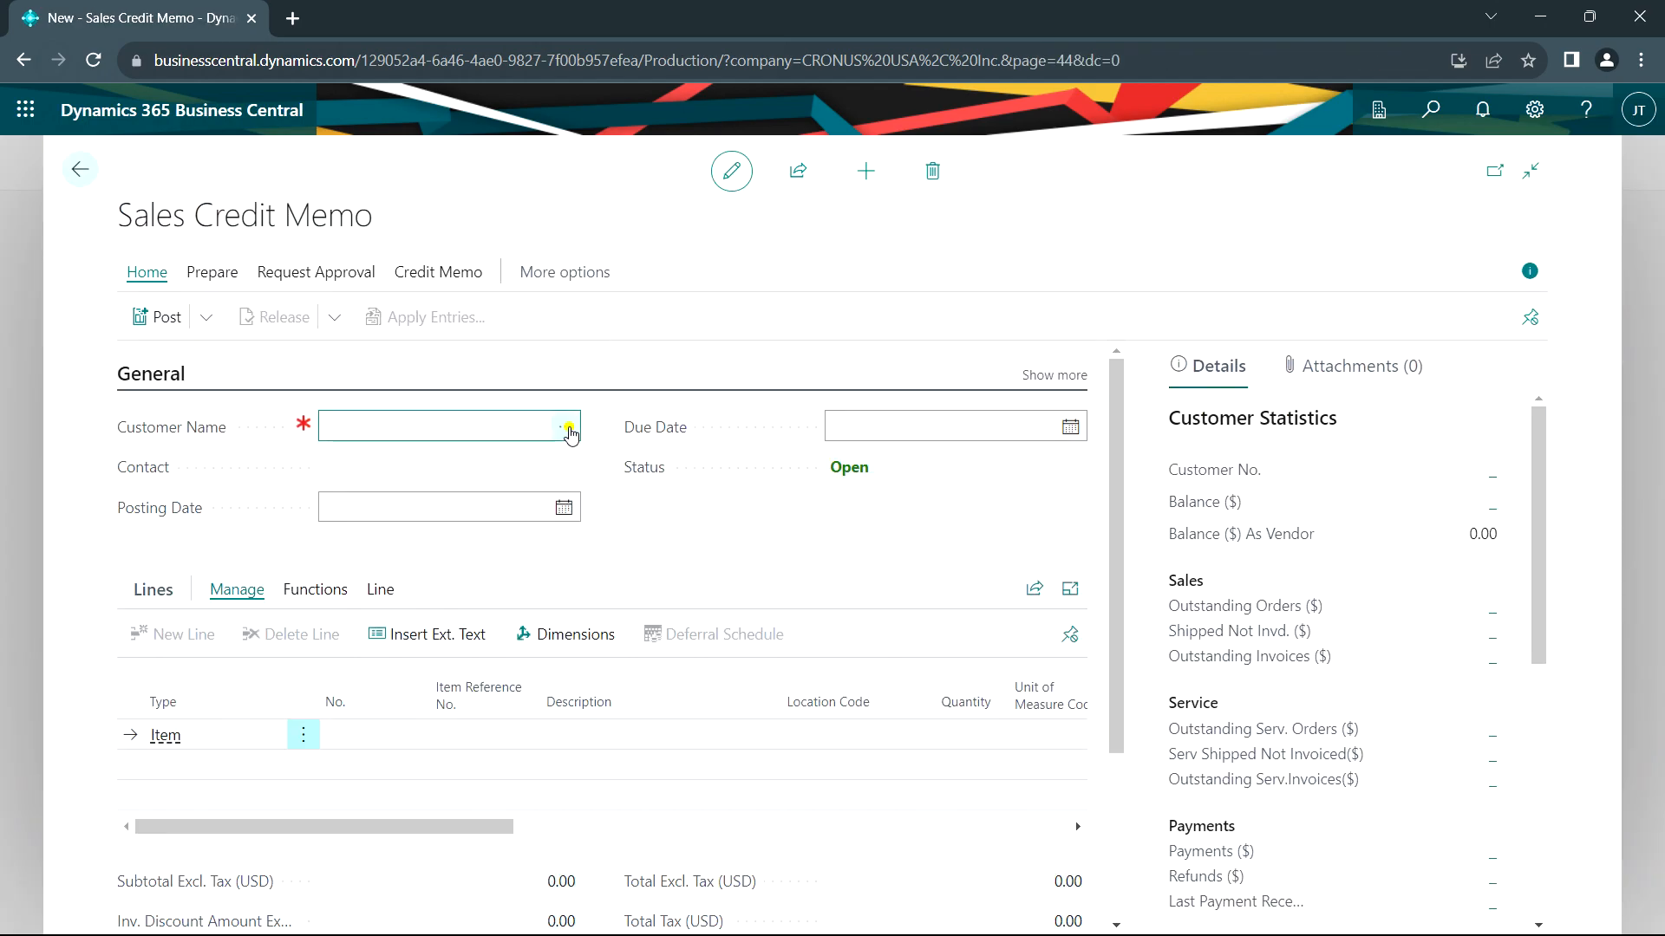
left_click(569, 428)
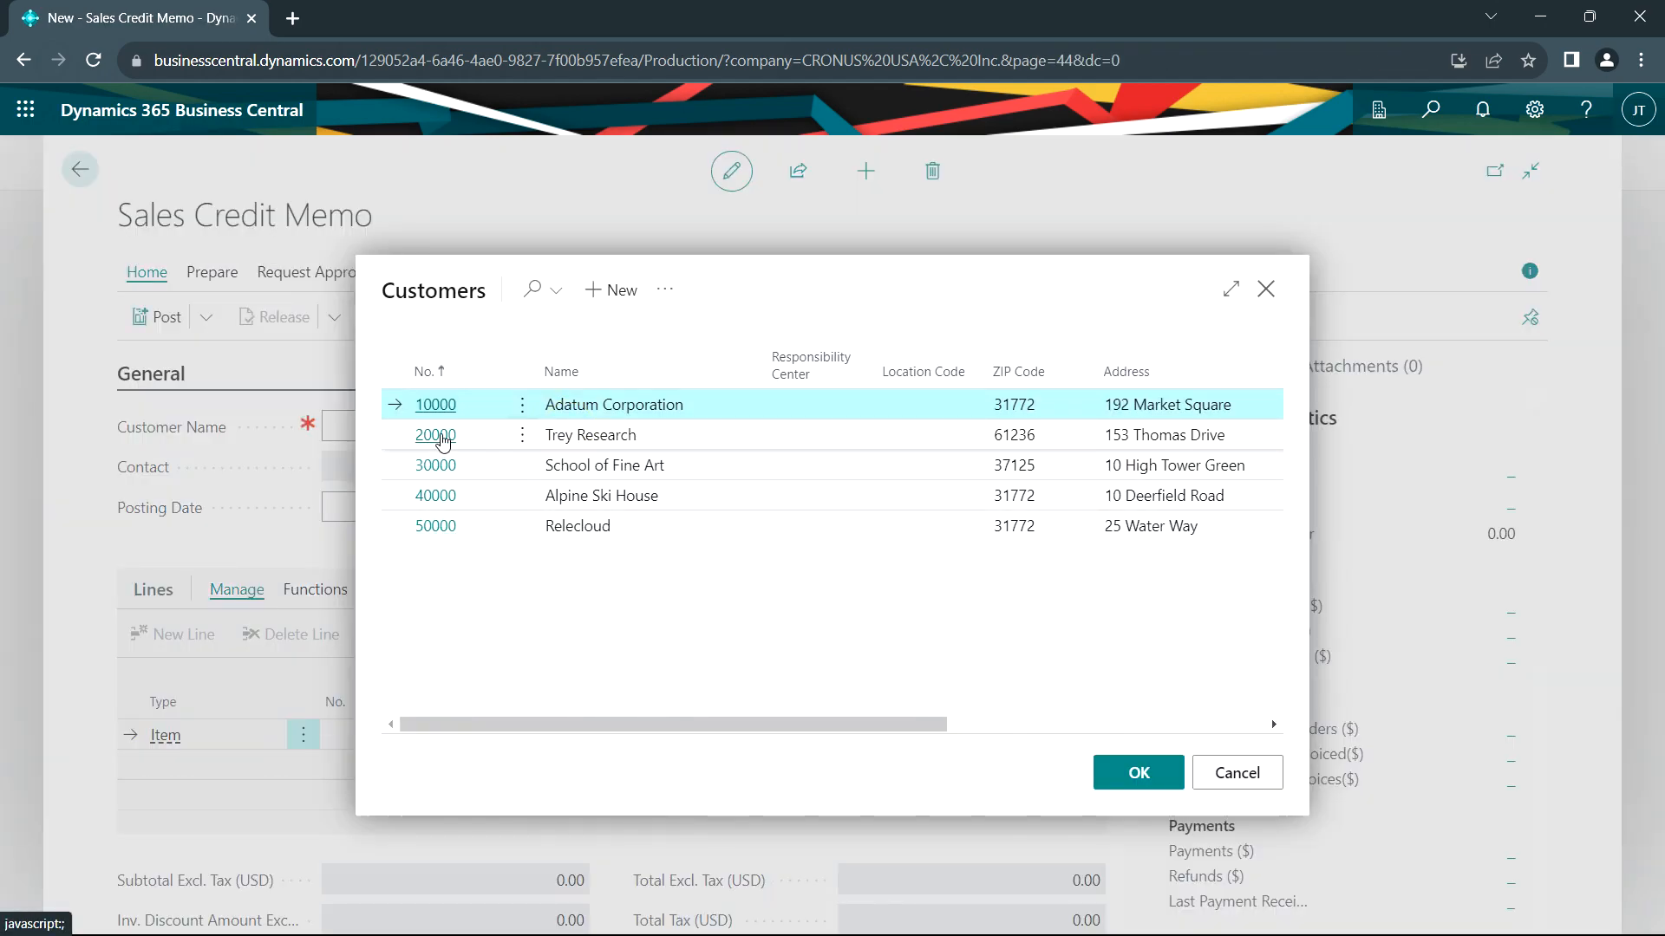
left_click(442, 408)
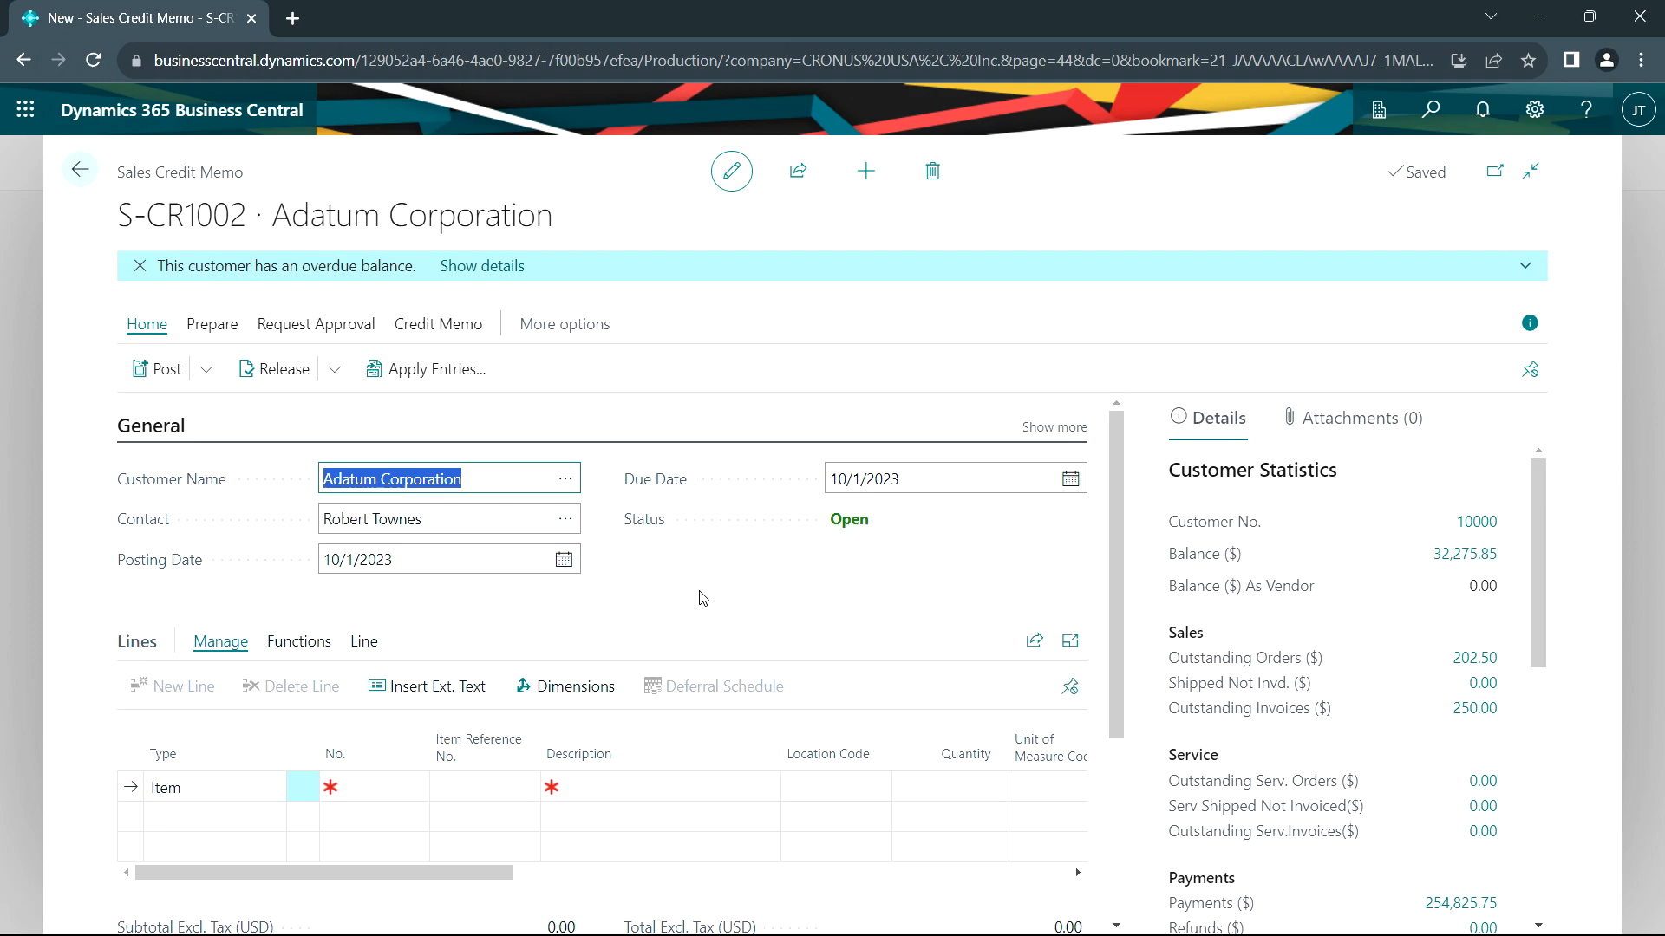
Pull the 10/1/2023 posted invoice line for the black MEXICO Swivel Chair into the credit memo as a line to reverse
left_click(213, 330)
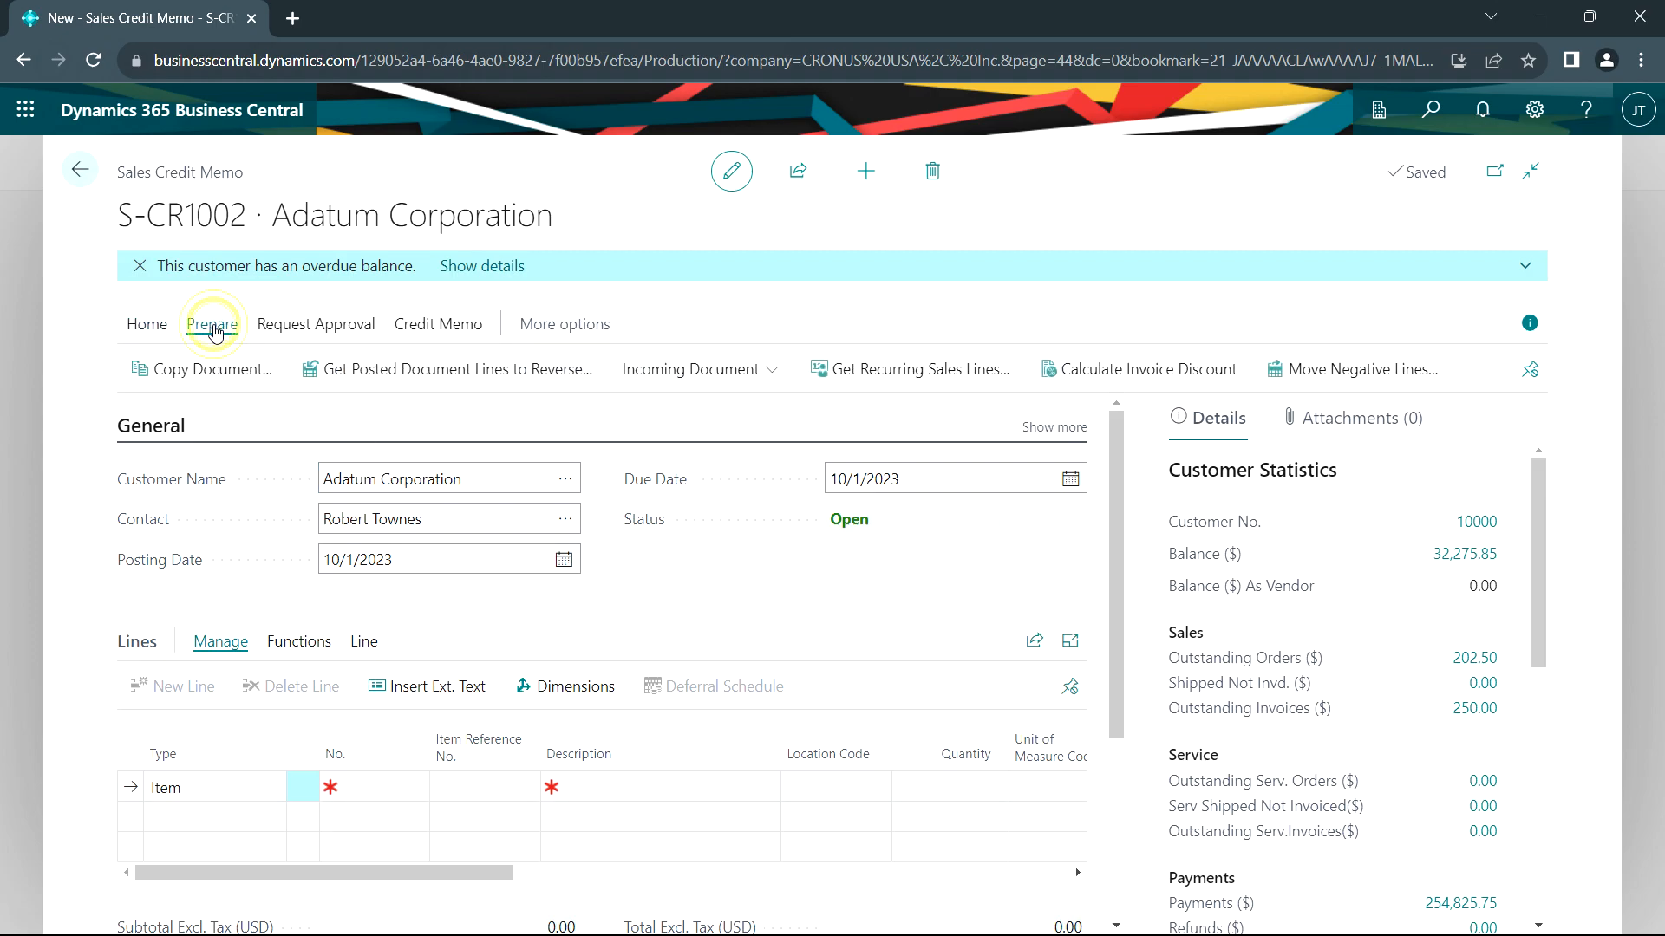
left_click(381, 370)
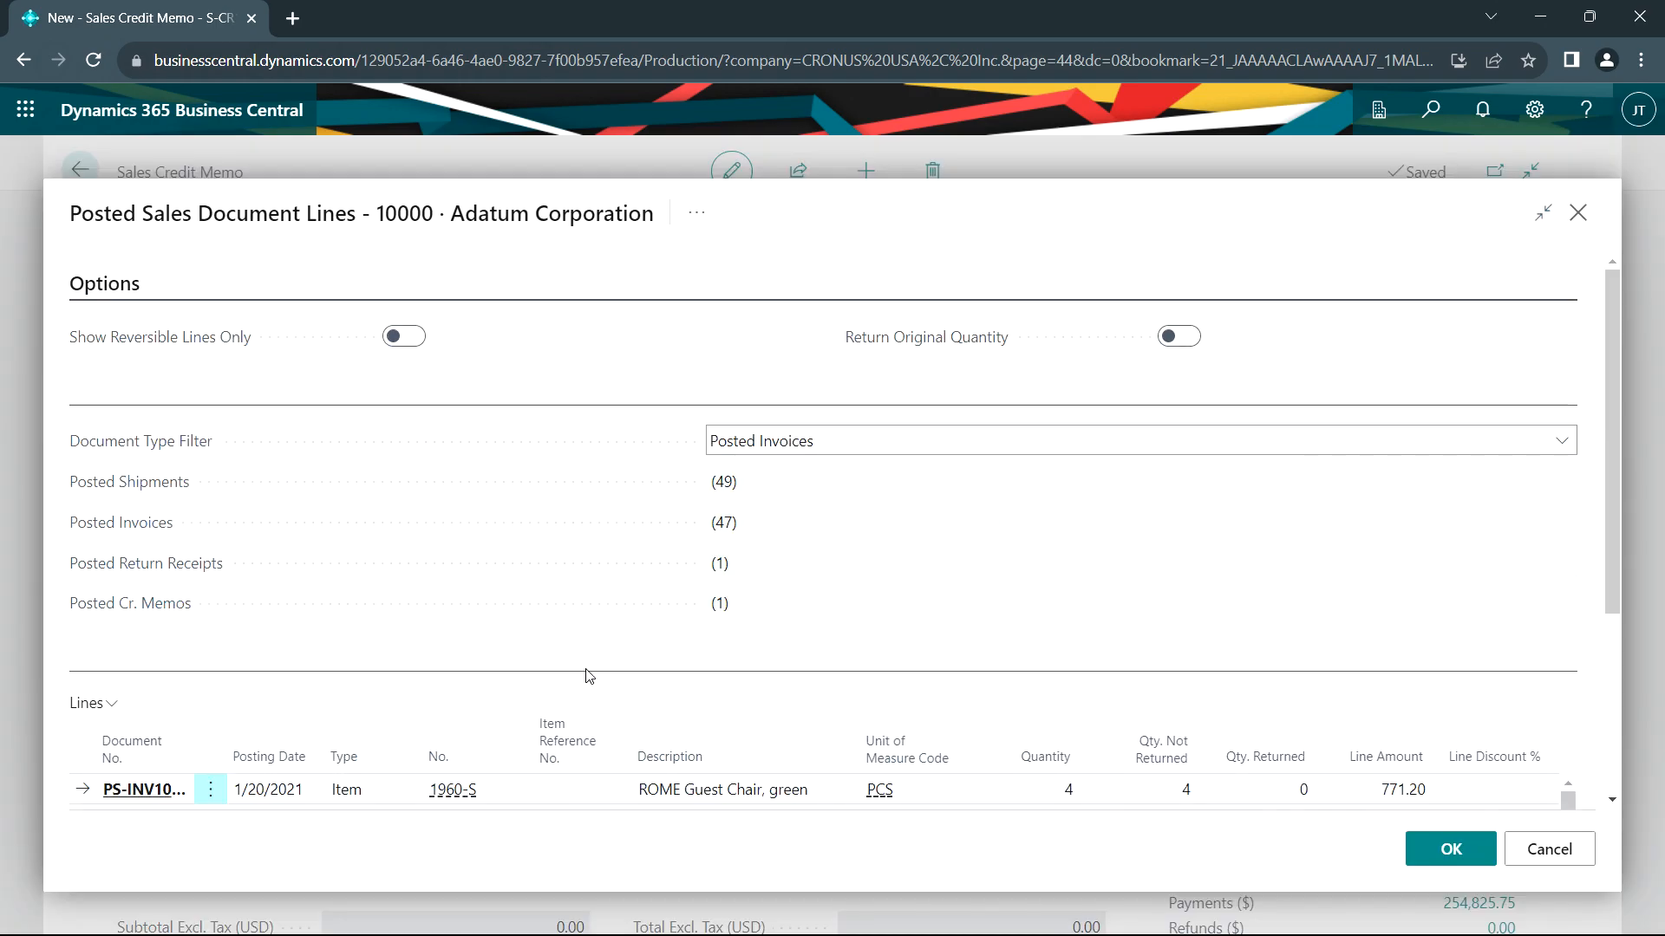
scroll(603, 680, "down", 10)
scroll(605, 682, "down", 10)
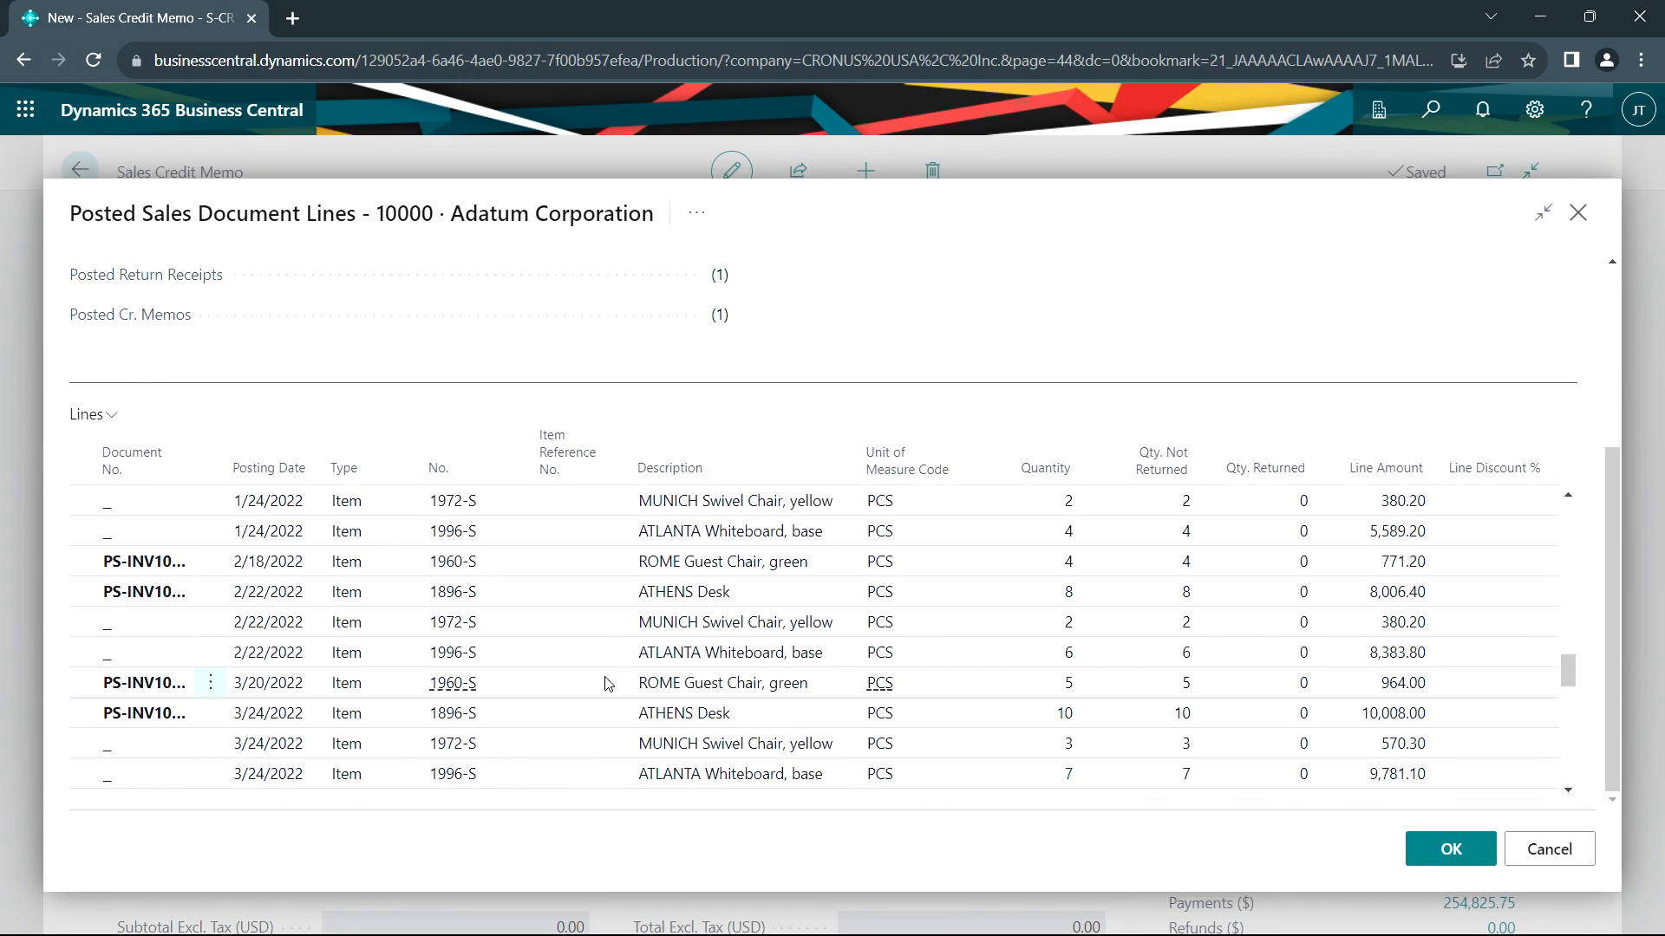
scroll(607, 683, "down", 5)
left_click(170, 783)
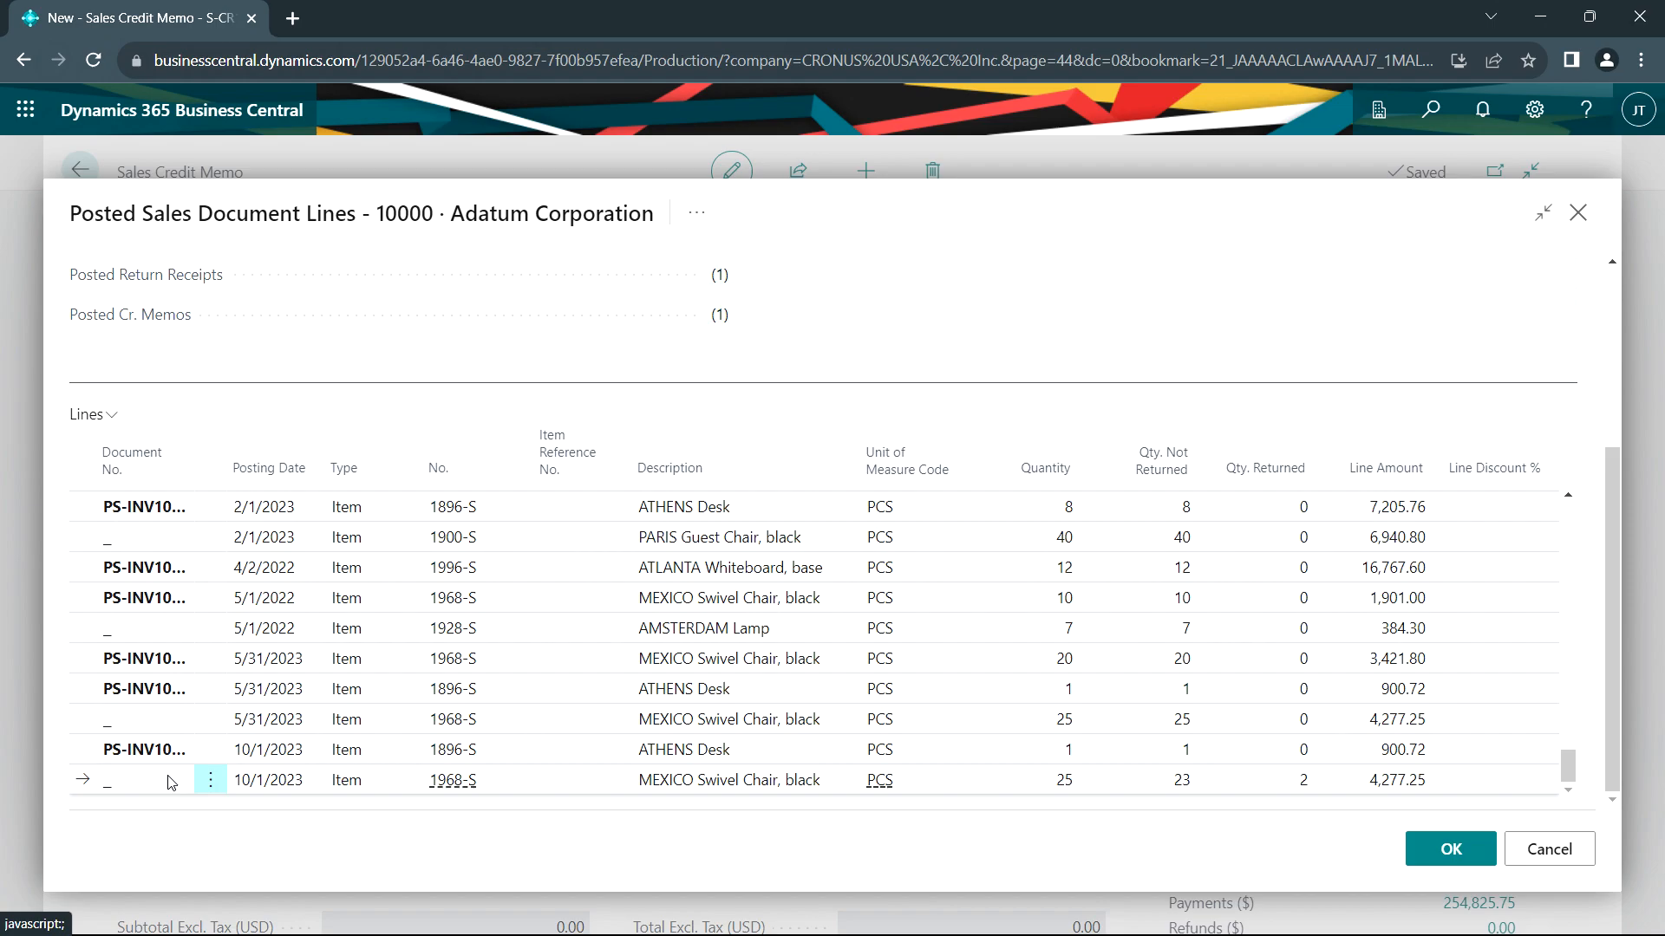
left_click(1451, 849)
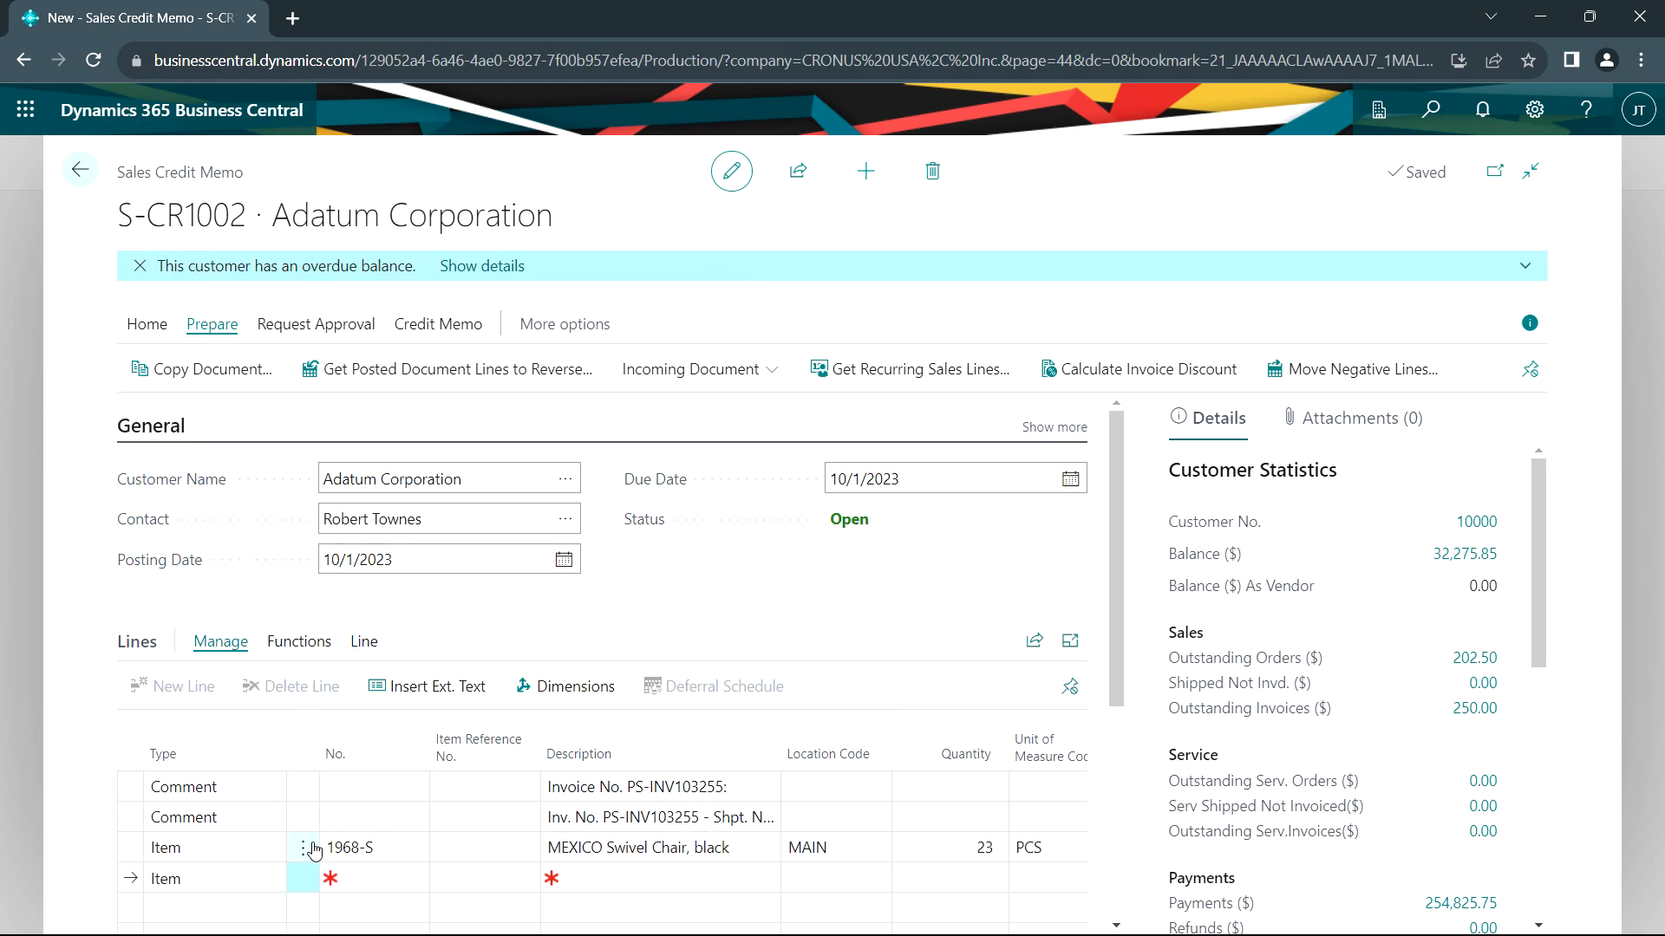
Change the swivel chair line's type to G/L Account and assign it to Sales Returns & Allowances
left_click(260, 848)
left_click(260, 848)
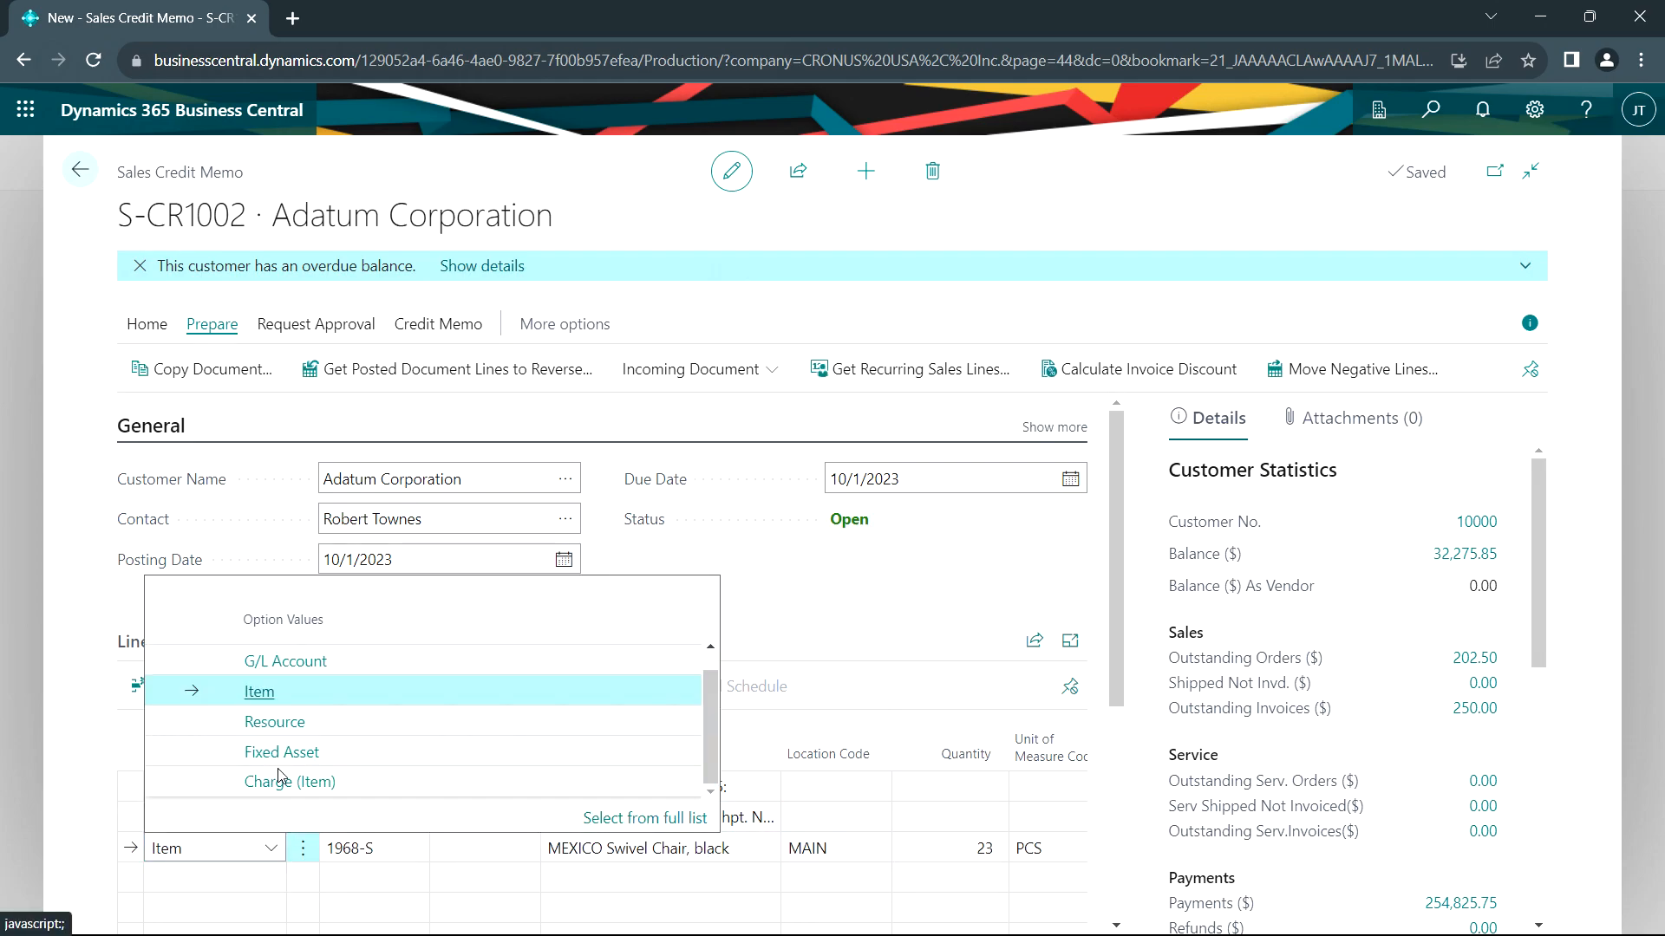
left_click(289, 663)
left_click(397, 849)
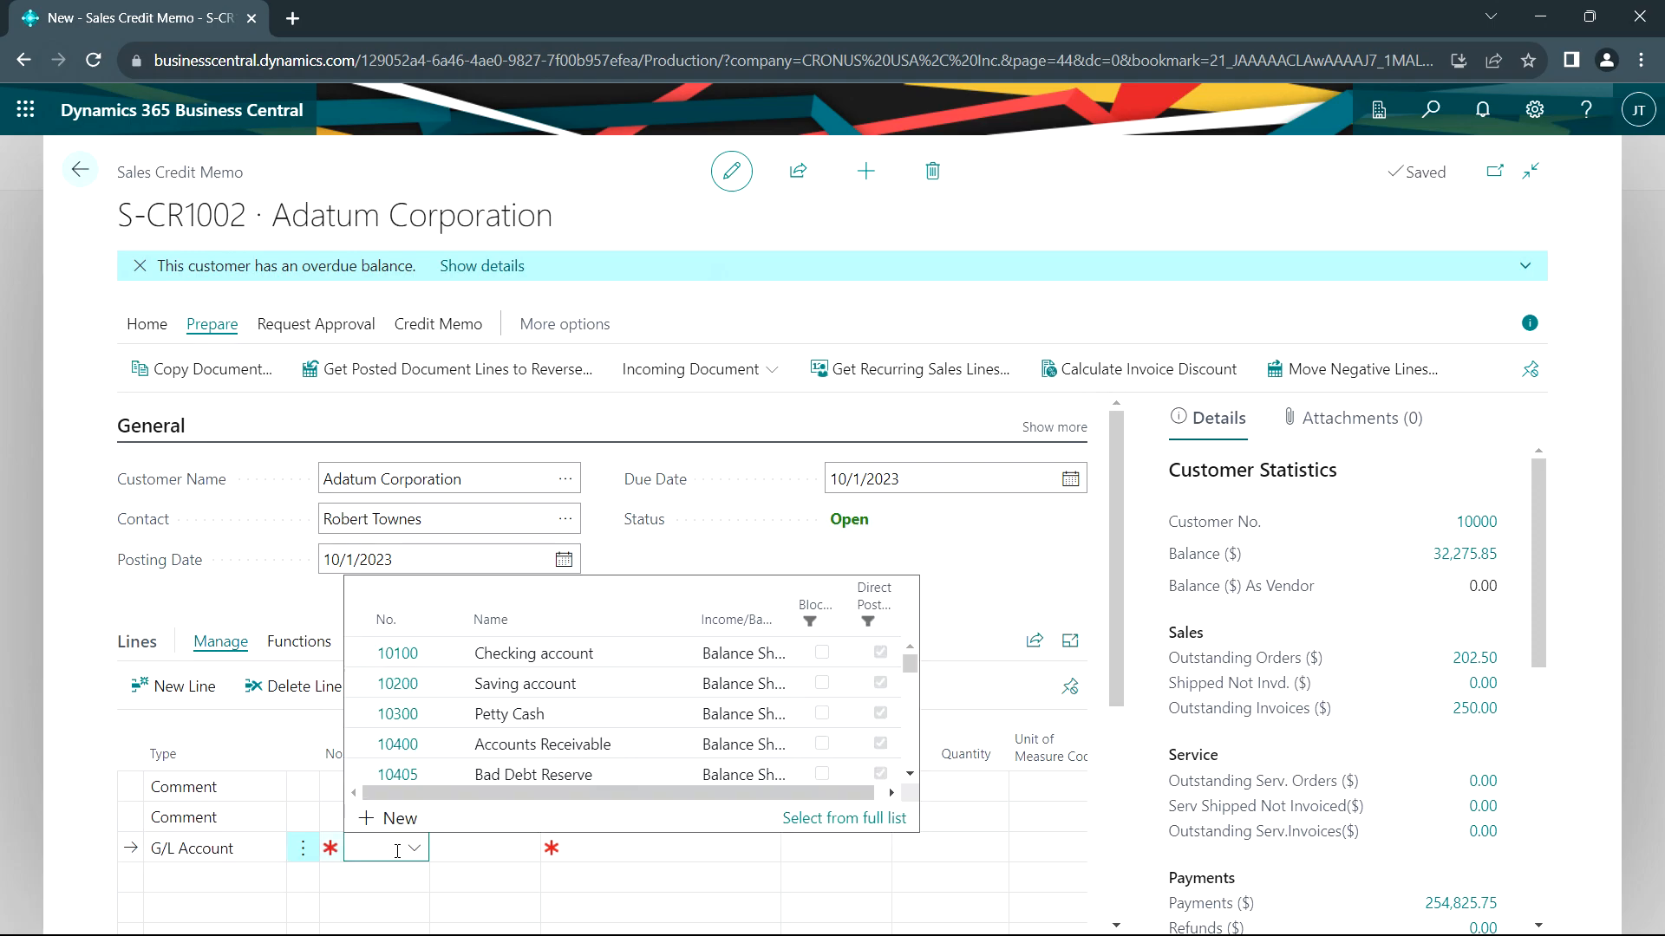
type("allow")
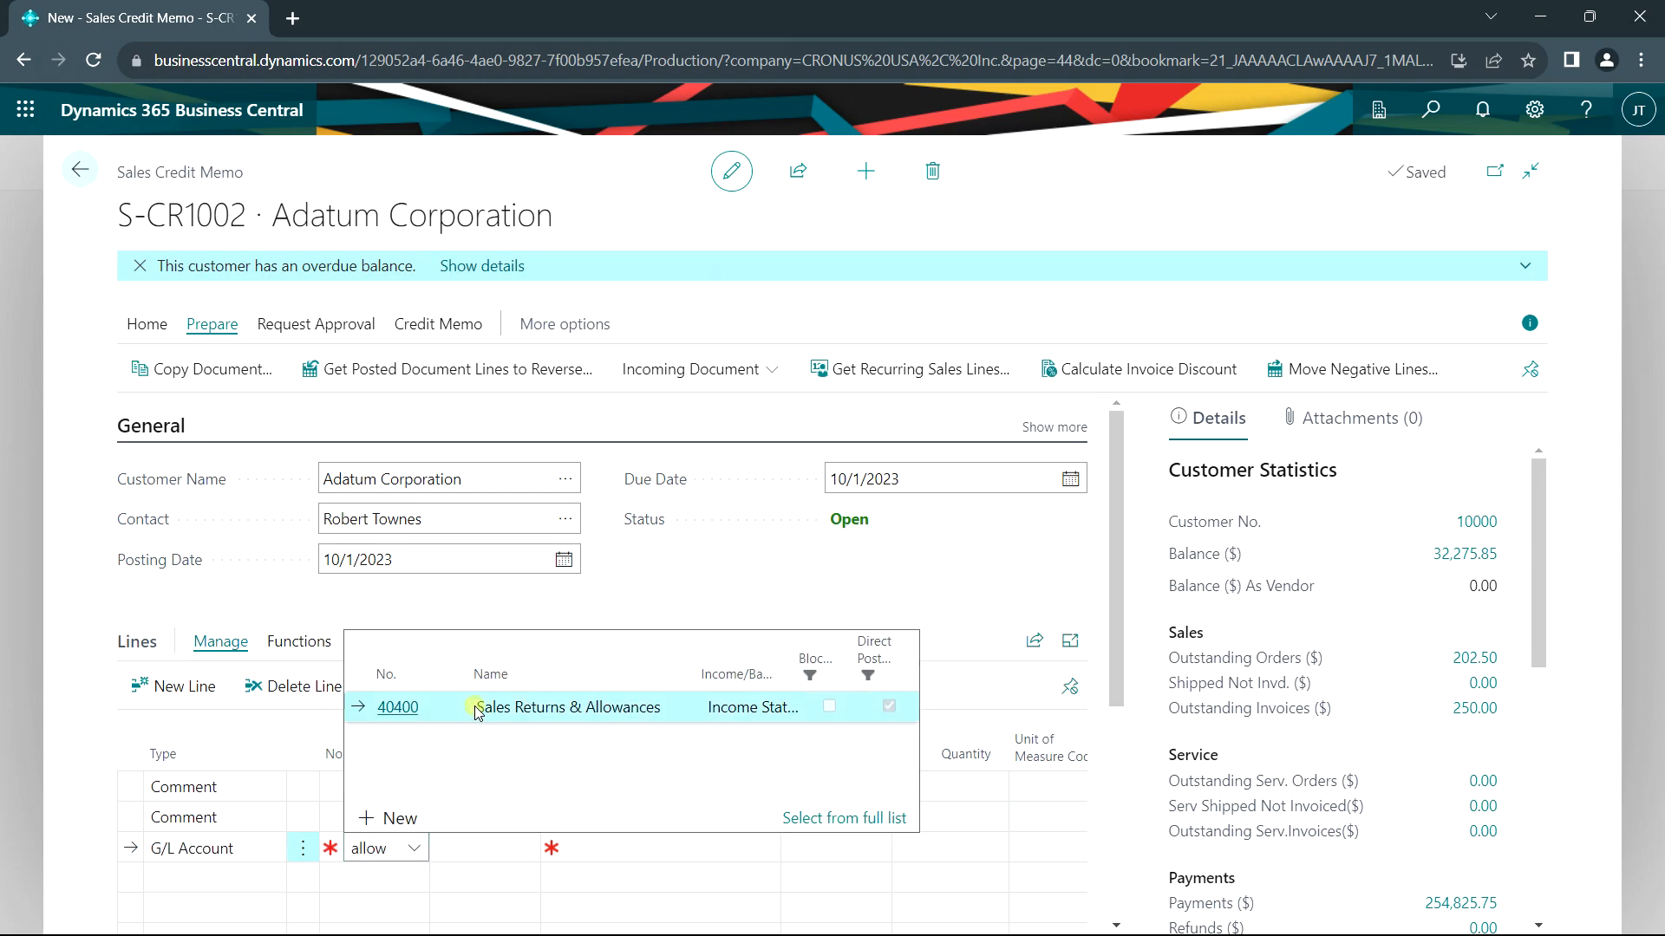
left_click(478, 710)
Set the Sales Returns & Allowances line to quantity 1 with a unit price of 200, hiding the details pane
key("Return")
type("1")
key("Return")
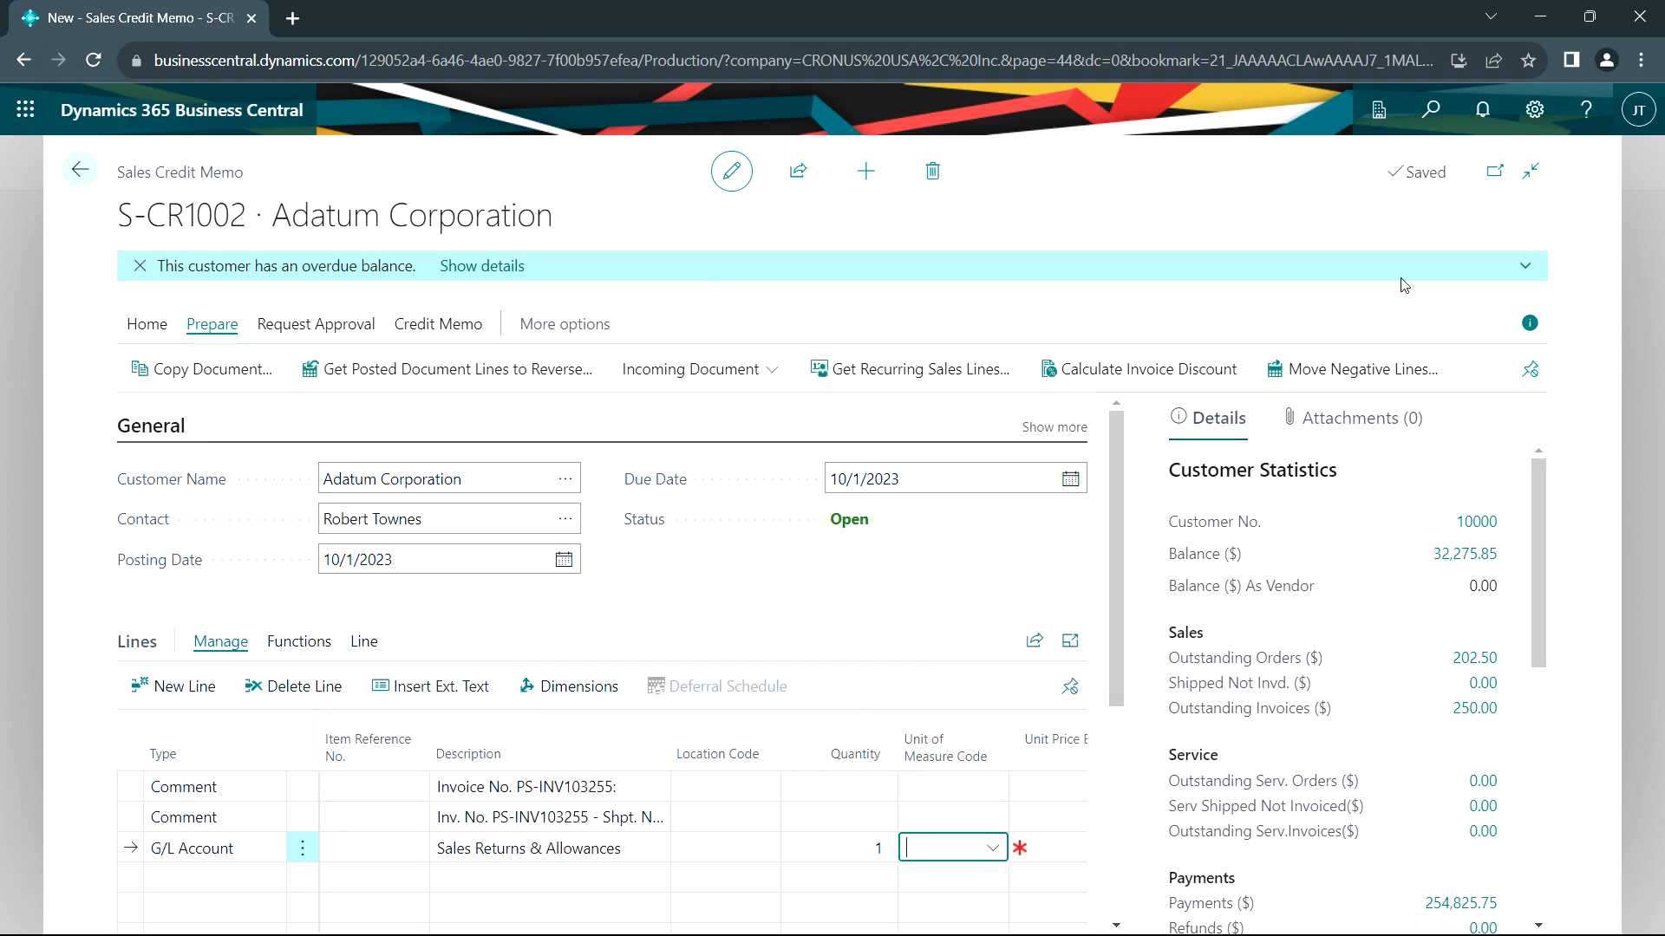
left_click(1529, 322)
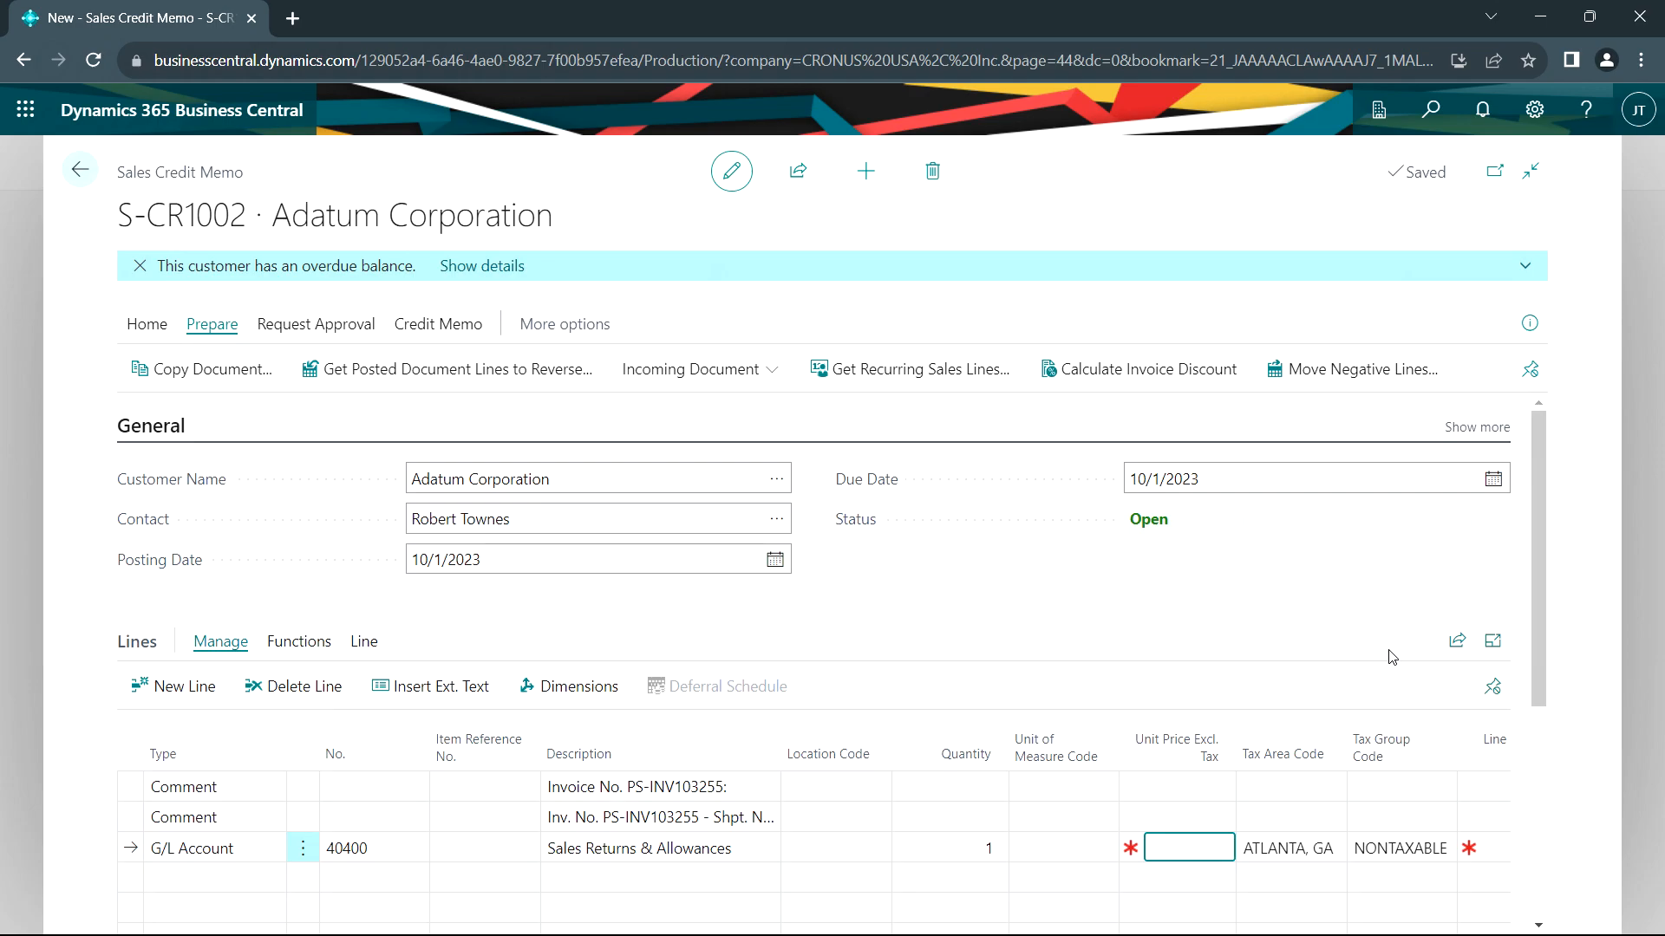
type("200")
key("Return")
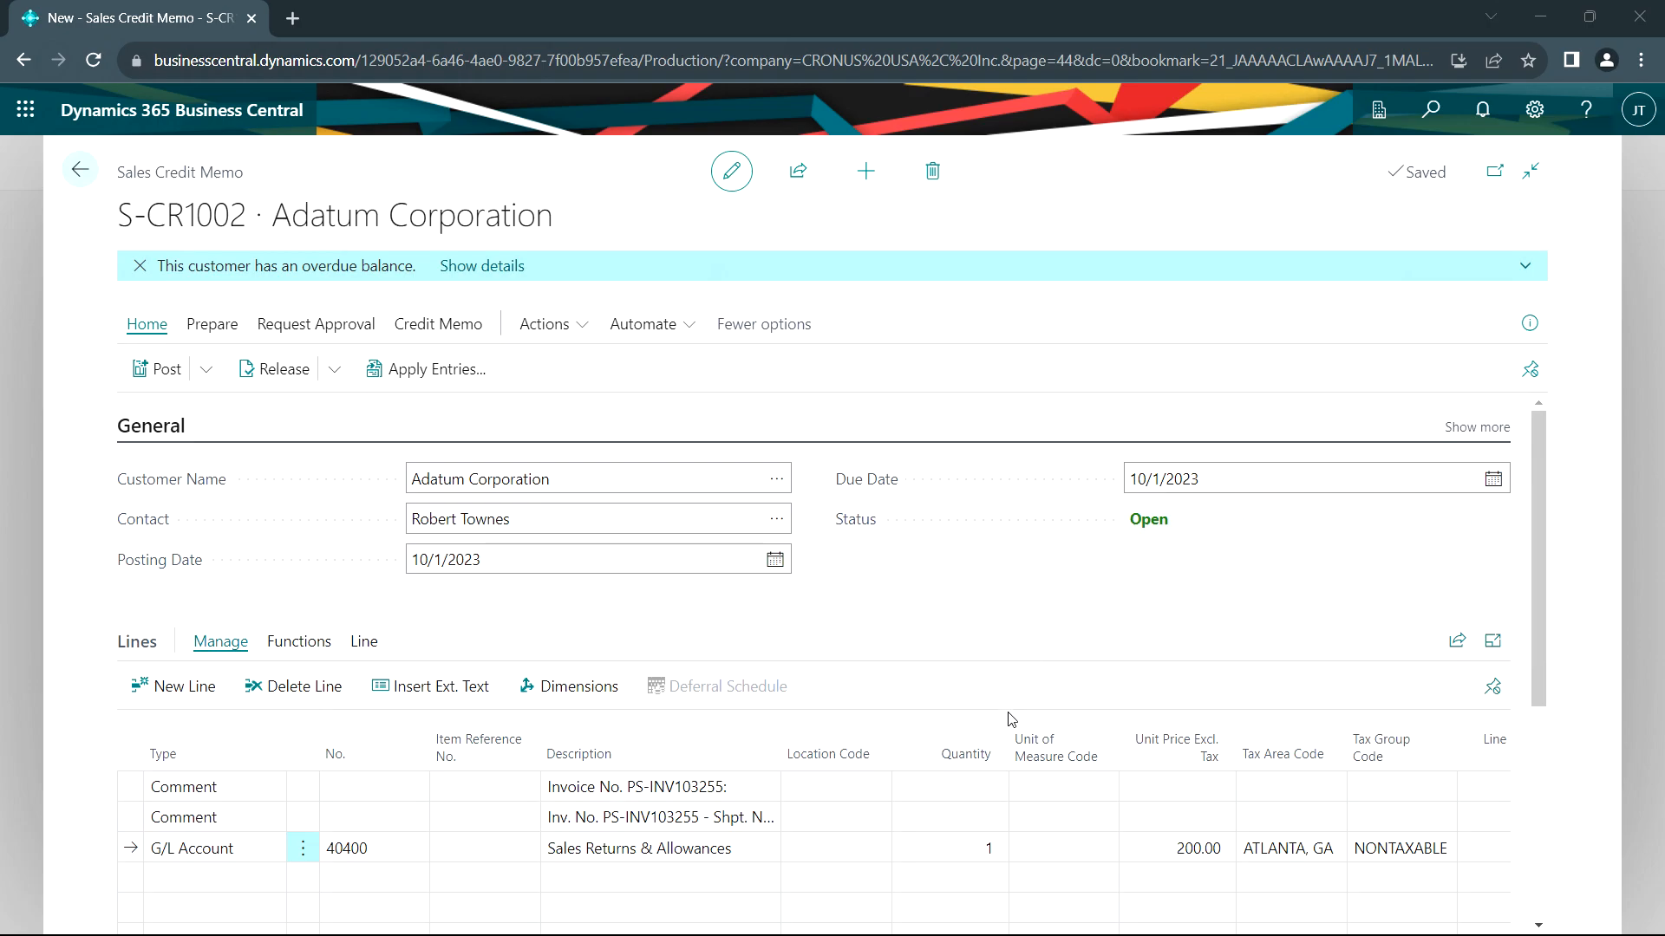
Apply the credit memo to the customer's 10/1/2023 invoice entry and post the credit memo
scroll(1008, 720, "down", 3)
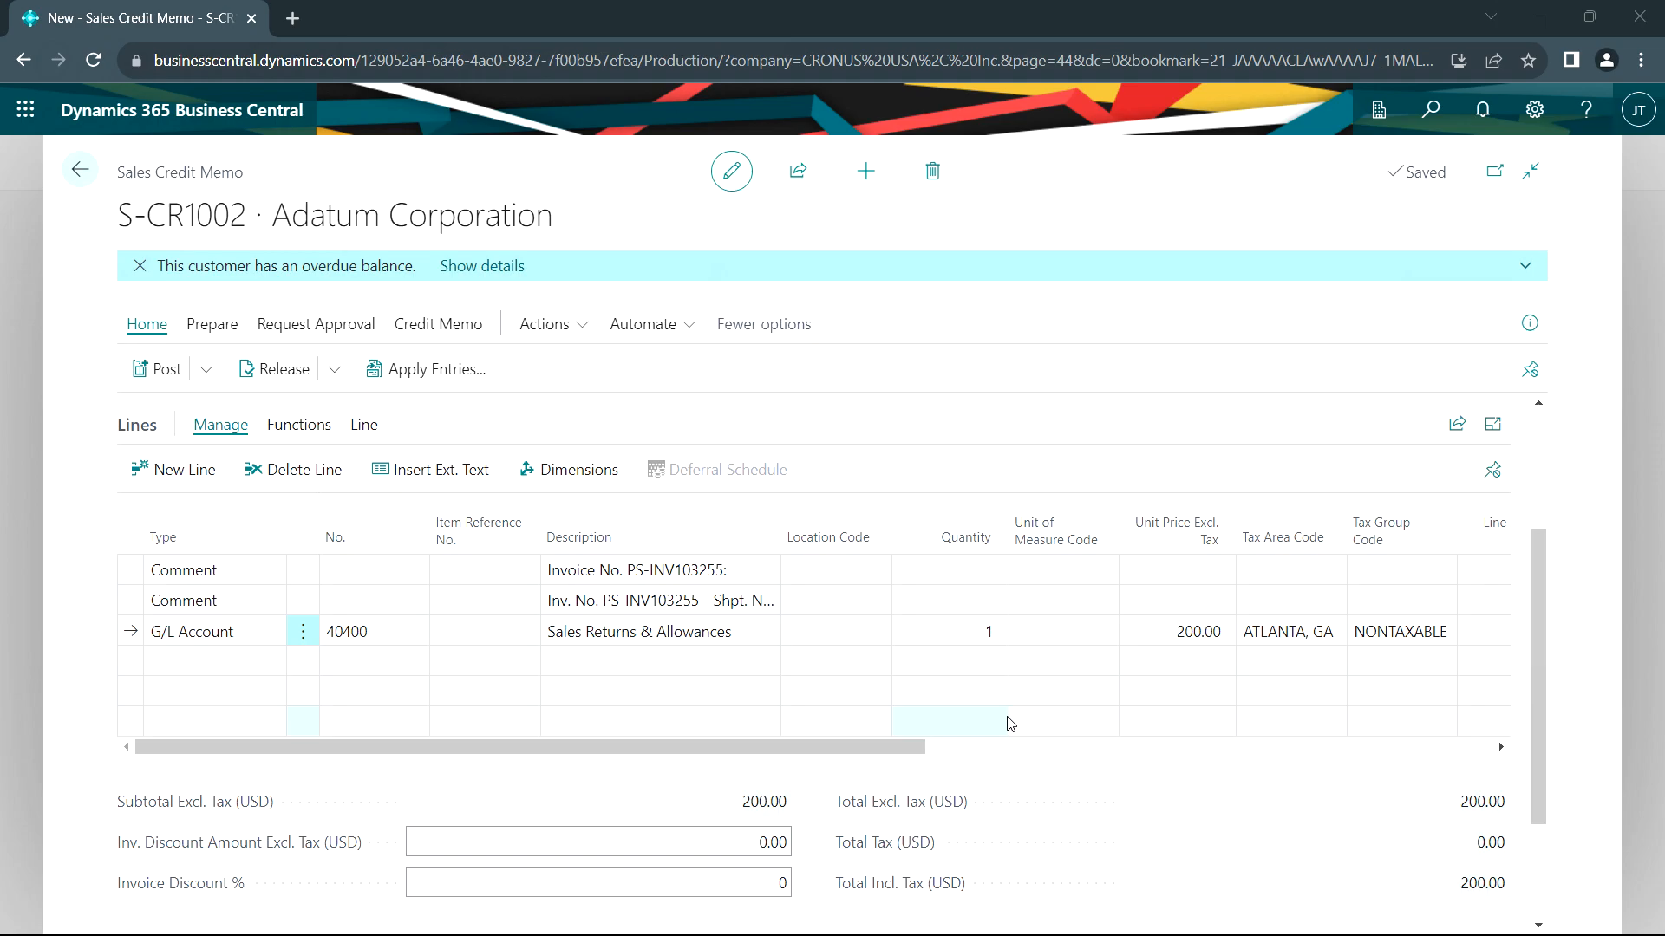
scroll(1008, 722, "up", 3)
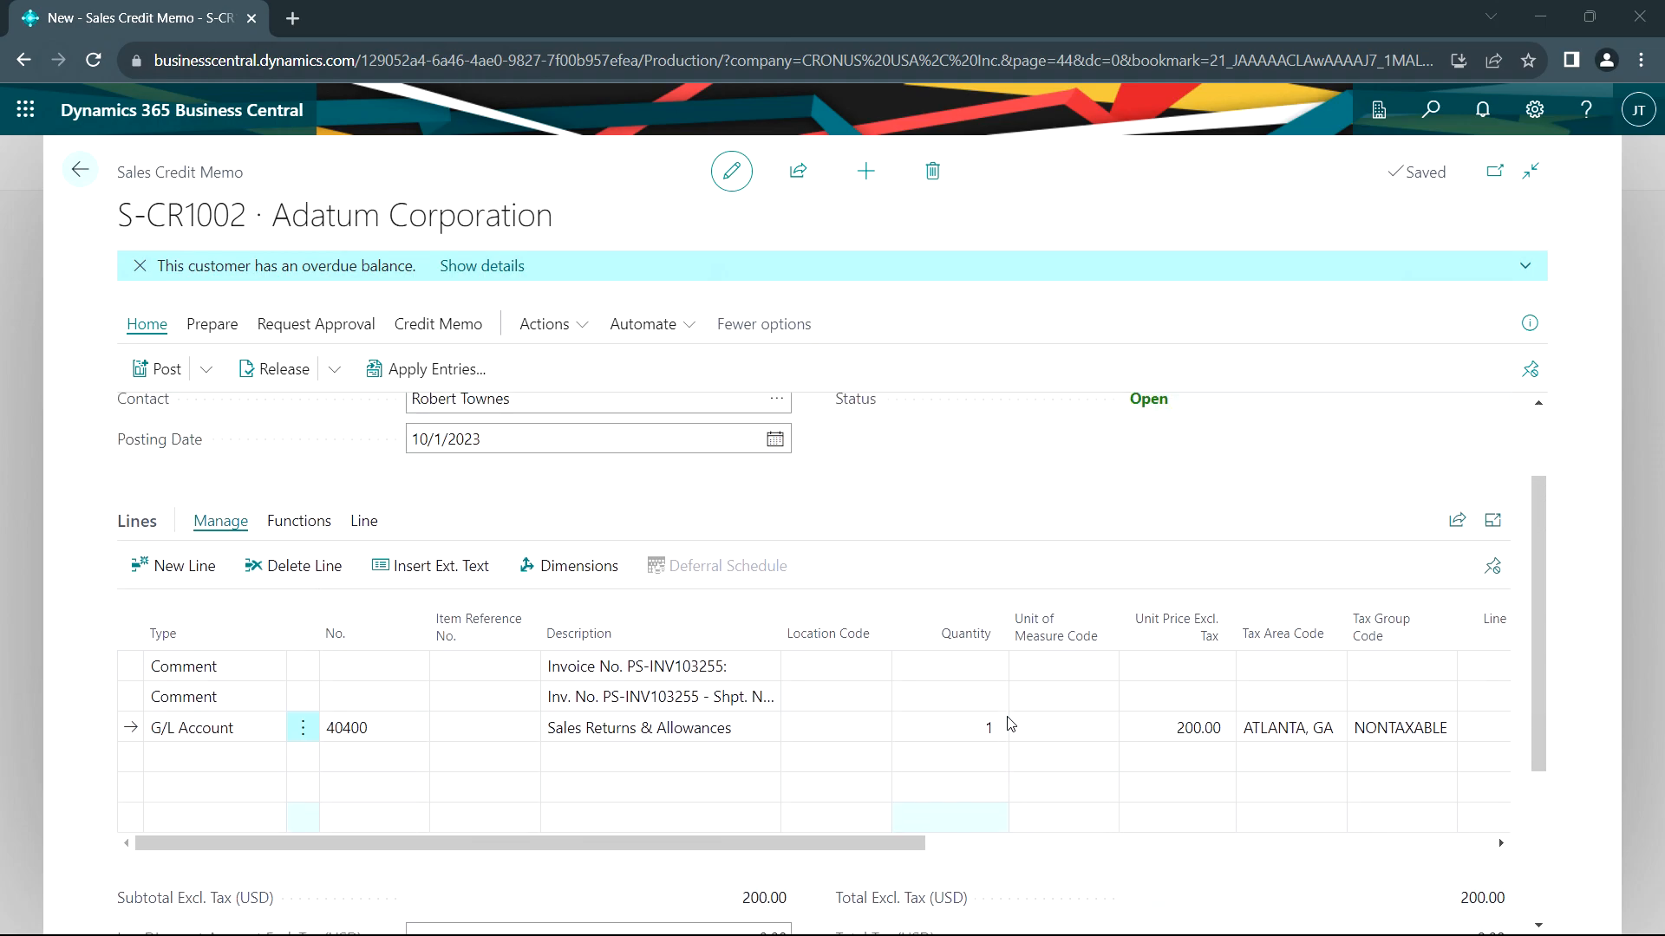
left_click(409, 369)
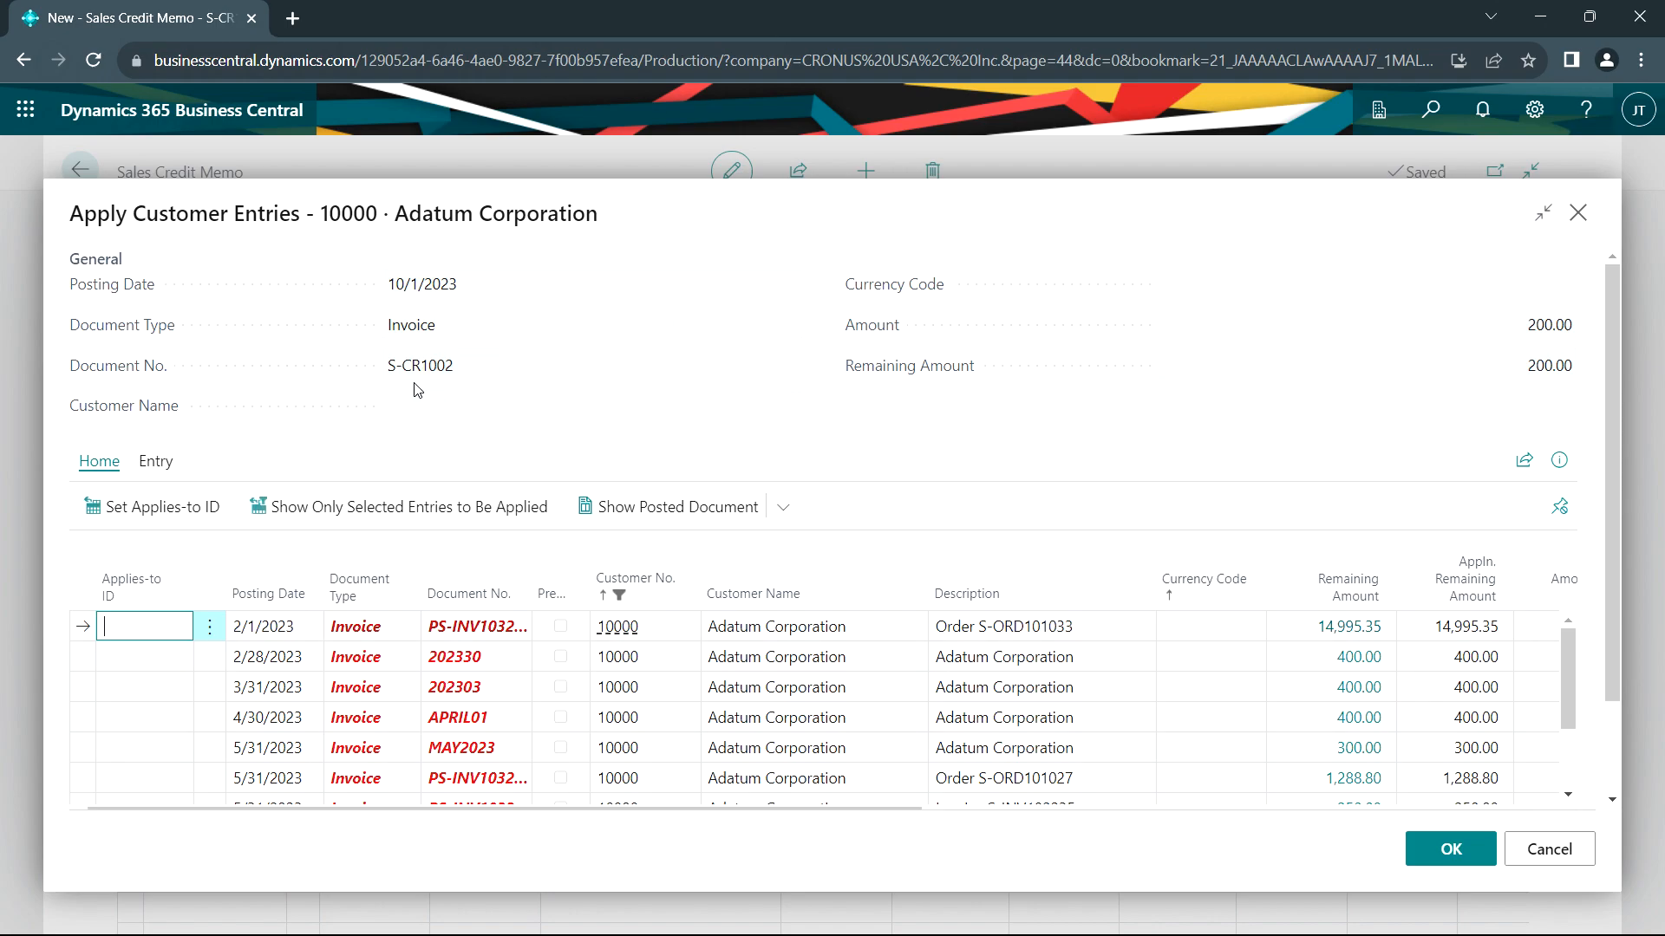
scroll(448, 738, "down", 2)
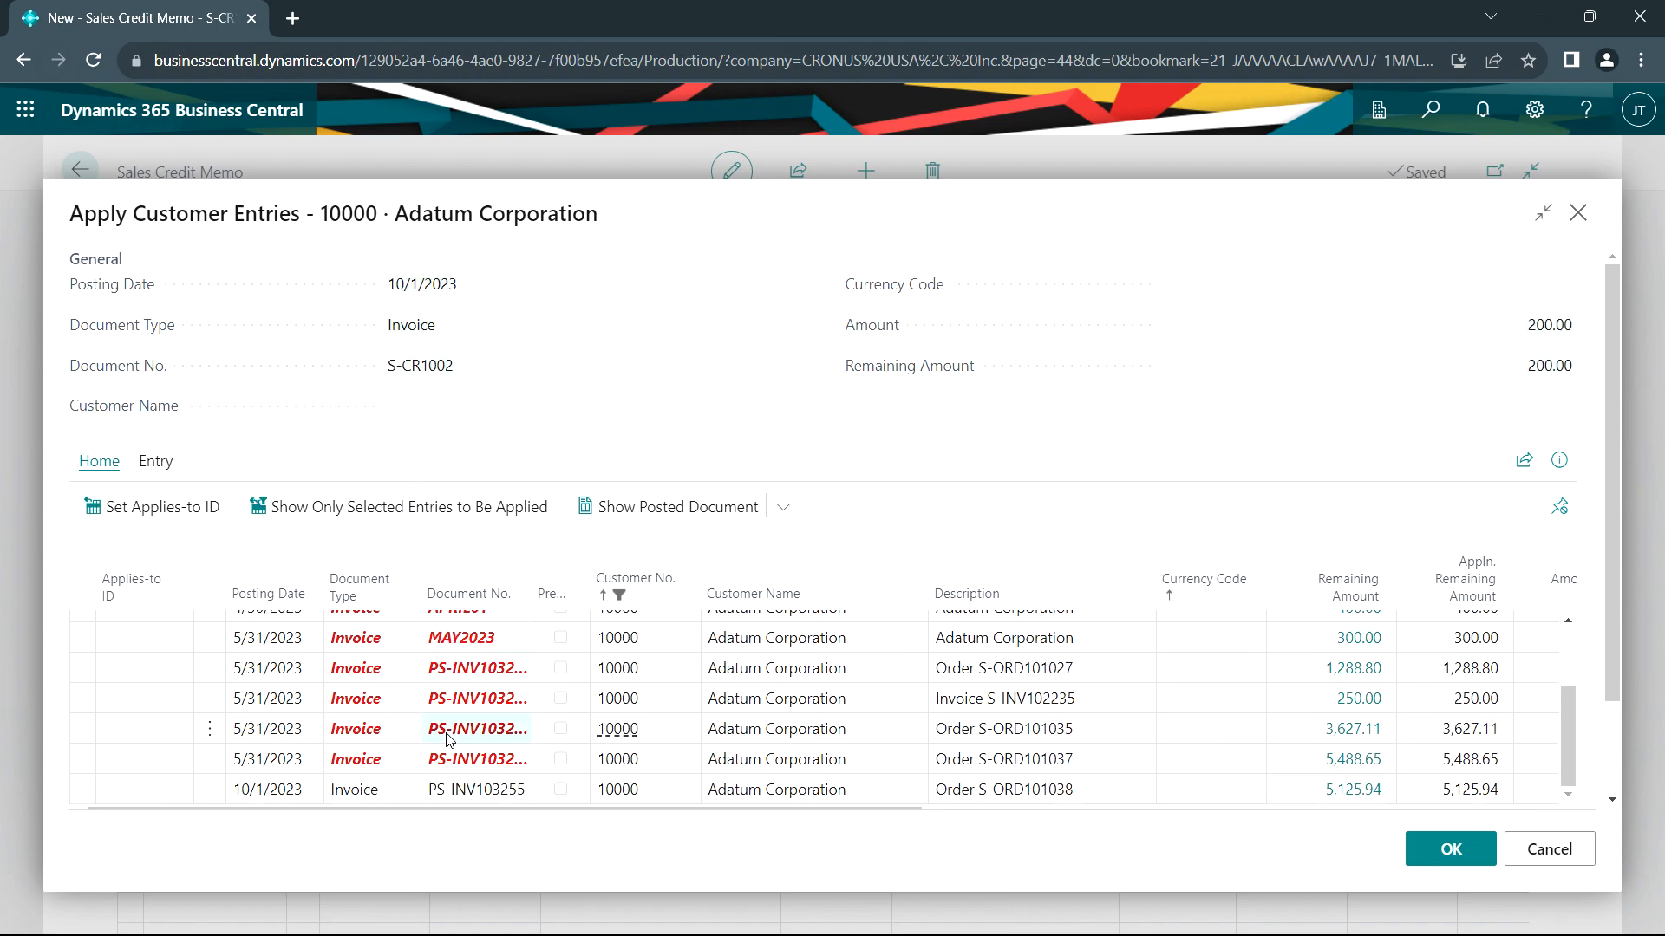
left_click(154, 799)
left_click(153, 796)
left_click(159, 511)
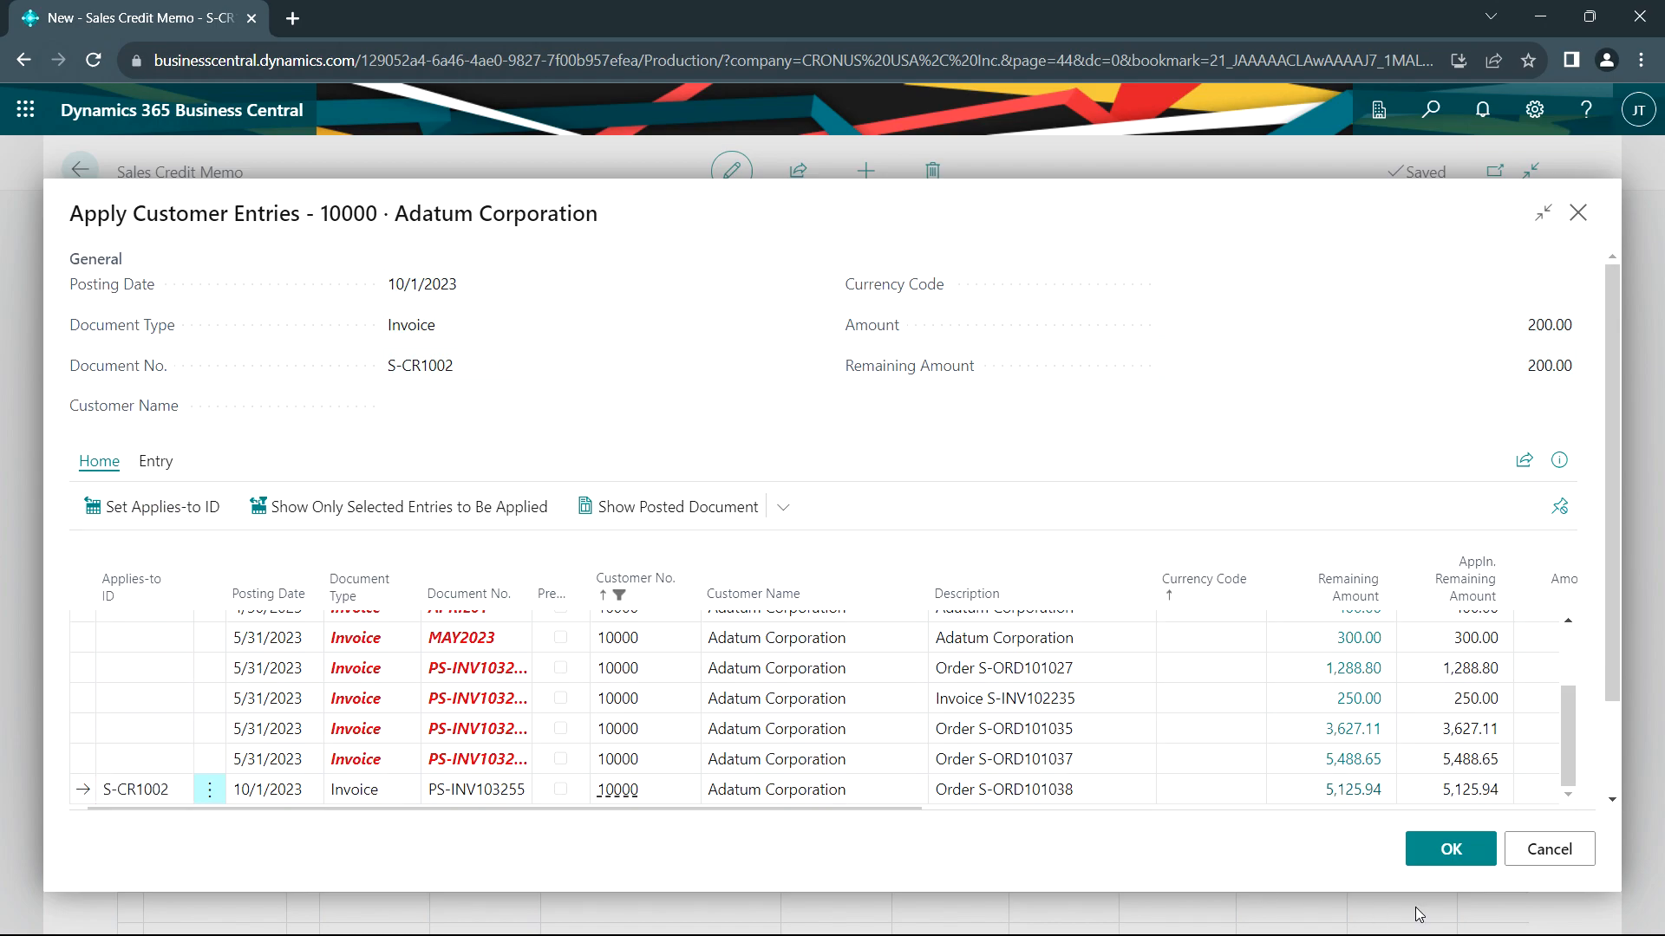
left_click(1429, 859)
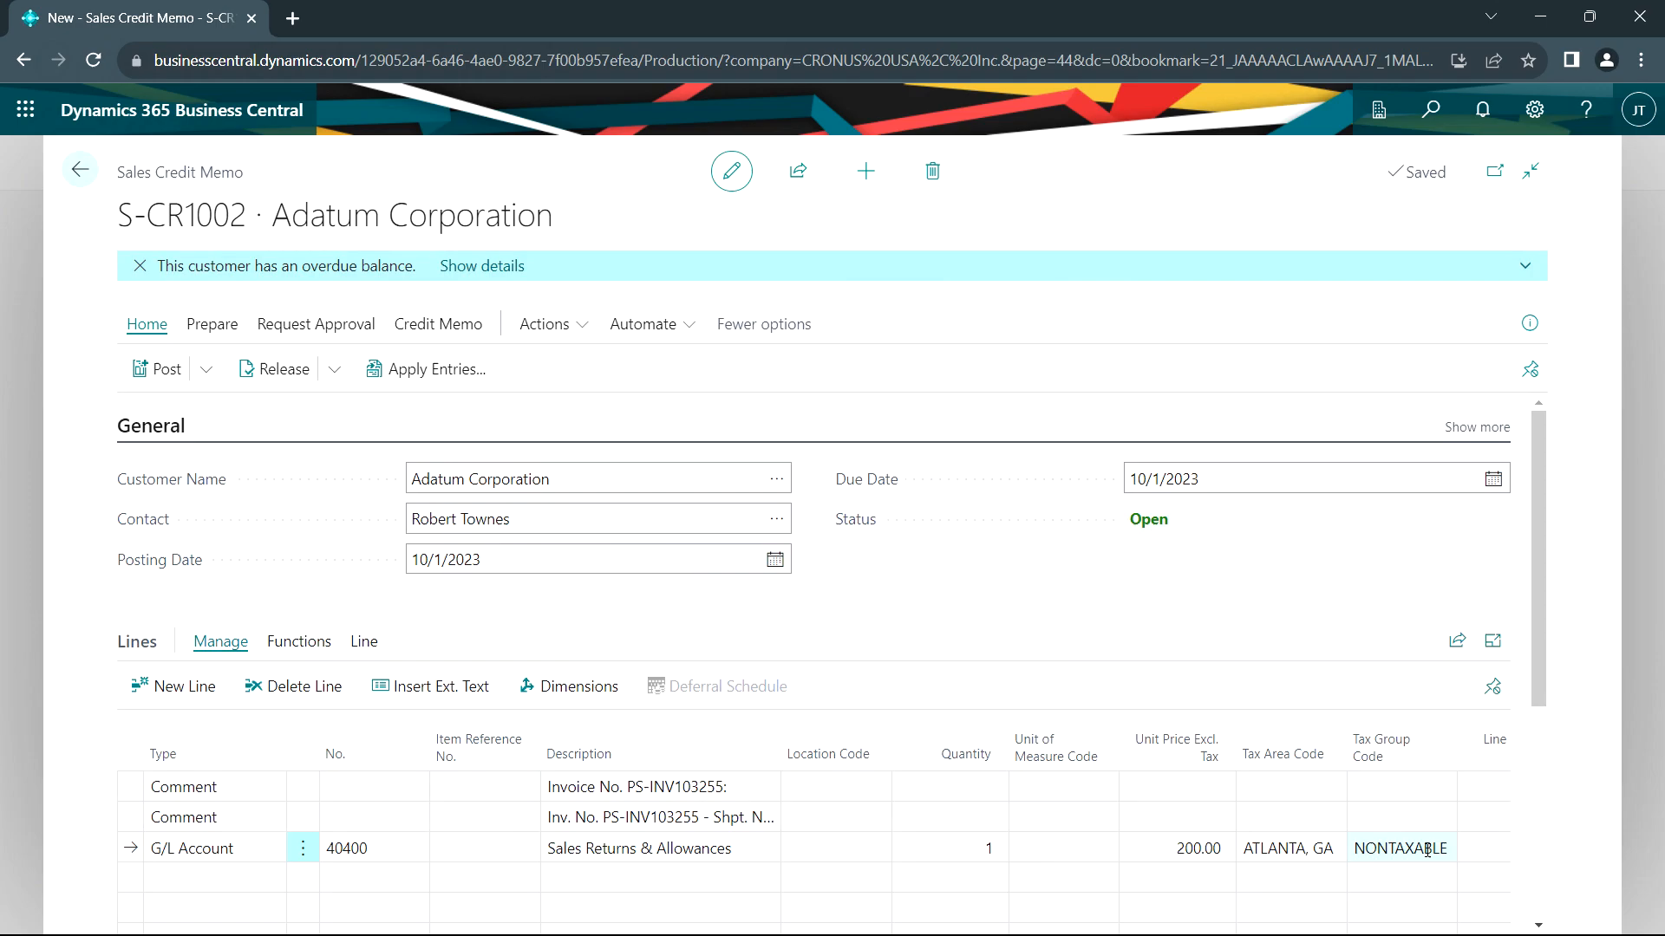
left_click(145, 368)
key("Return")
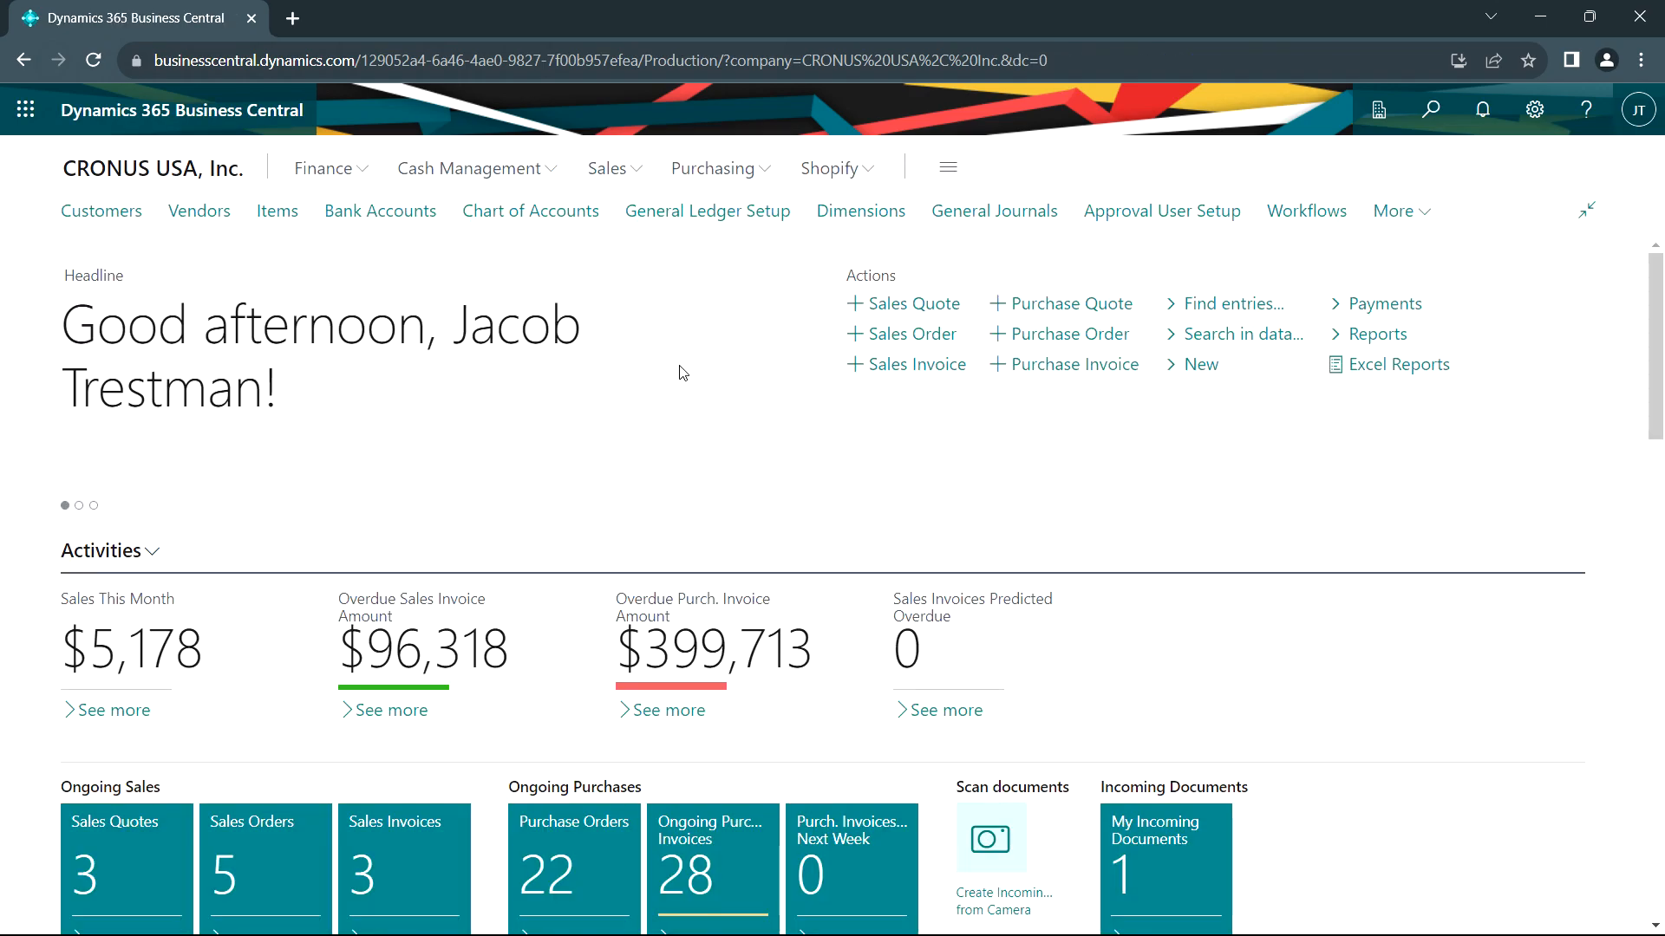
Run the customer statement from the Adatum Corporation card for 1/1/2023 to 5/31/2023 with Email as the report output
left_click(102, 211)
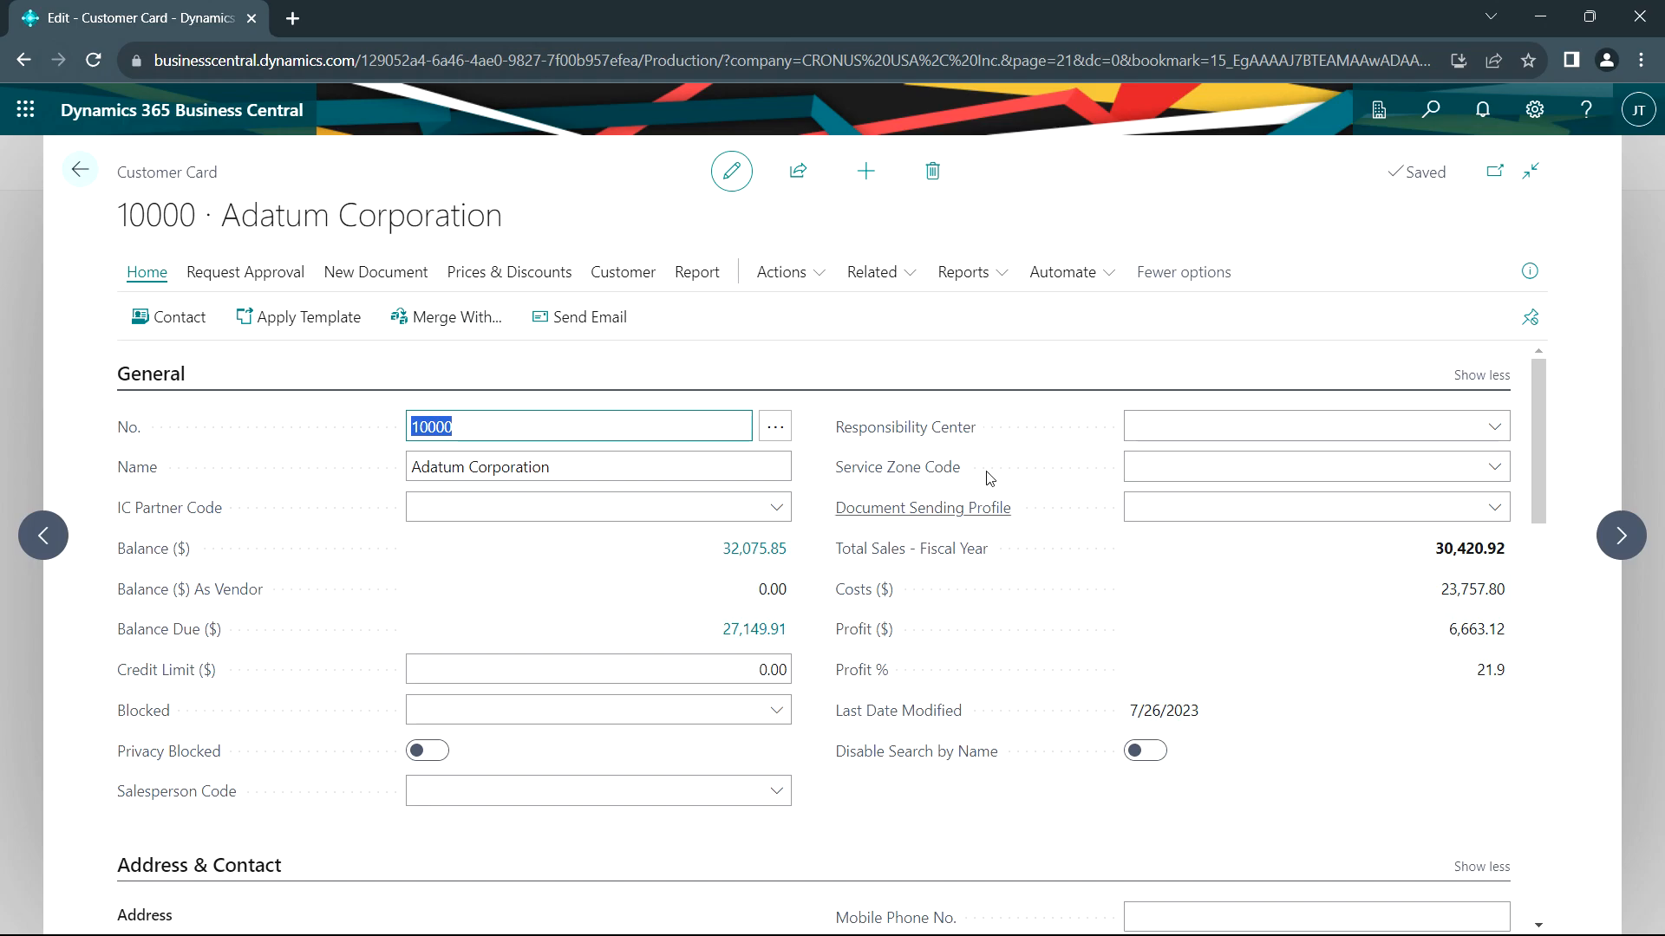
left_click(696, 272)
left_click(187, 317)
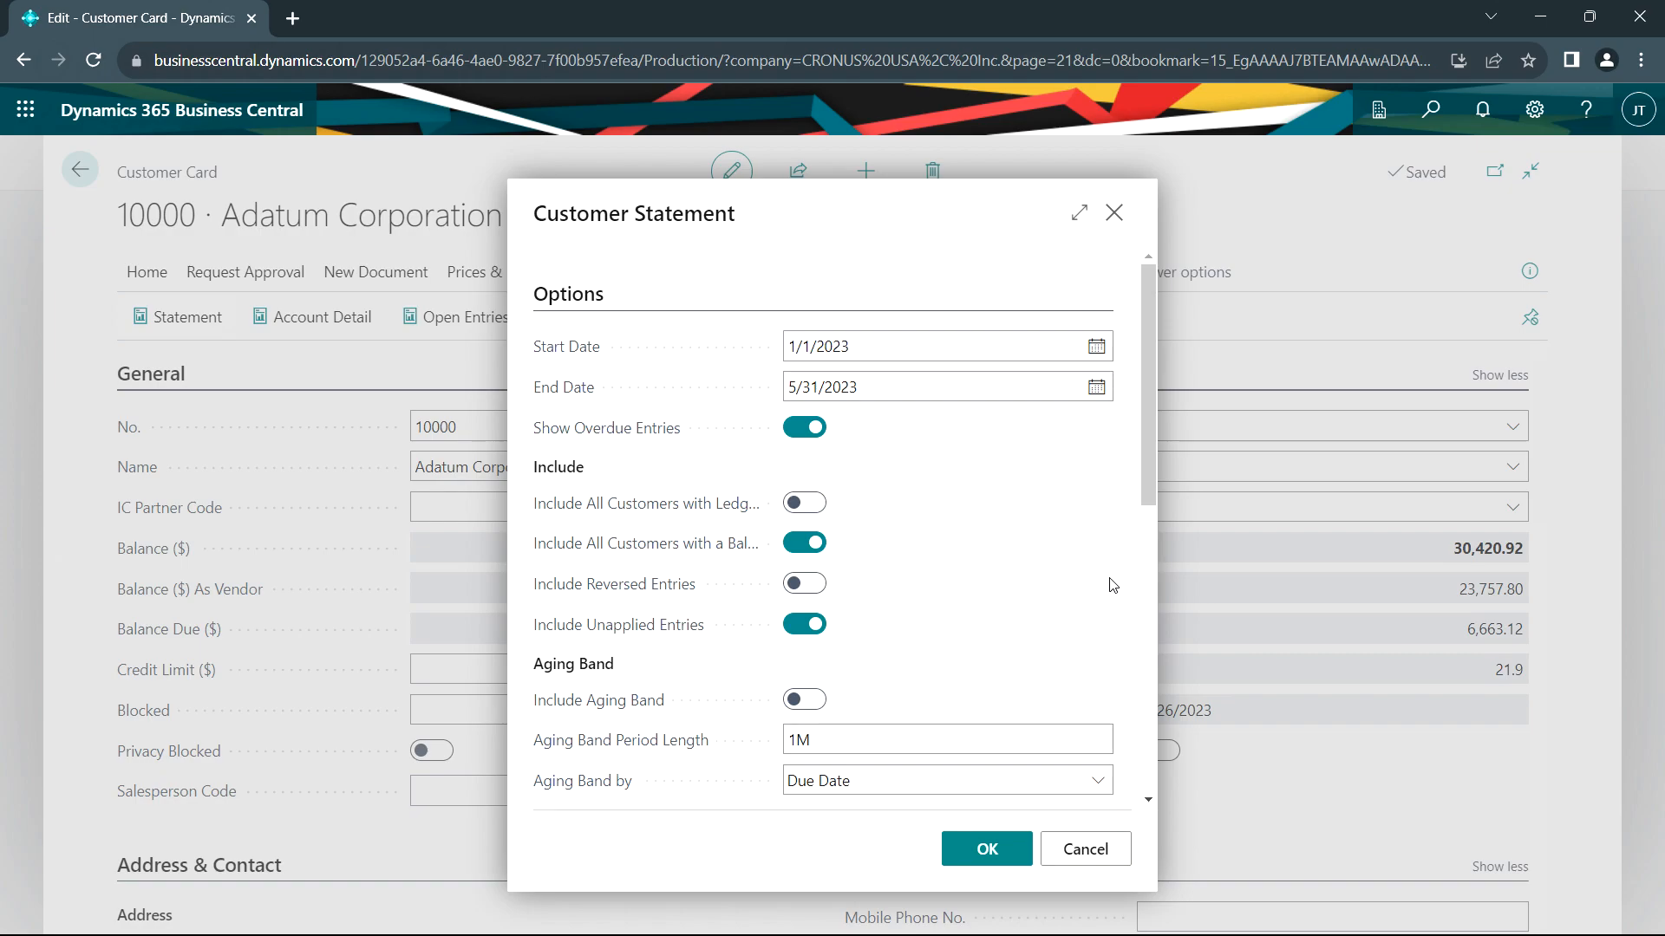
scroll(1089, 590, "down", 5)
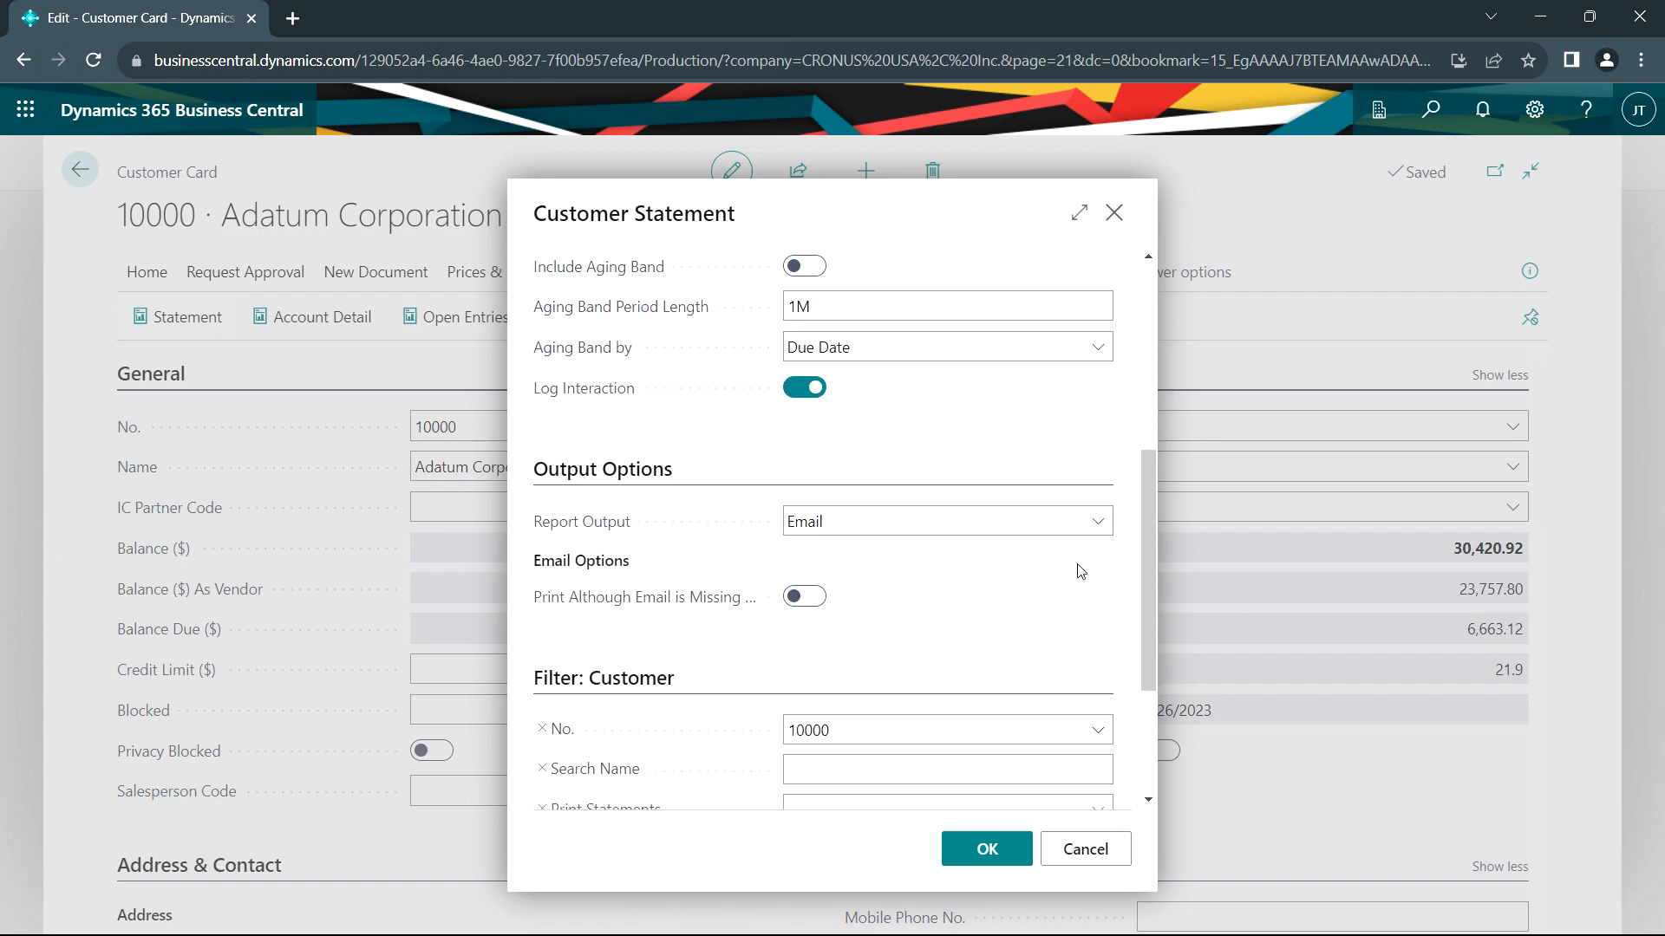
left_click(995, 855)
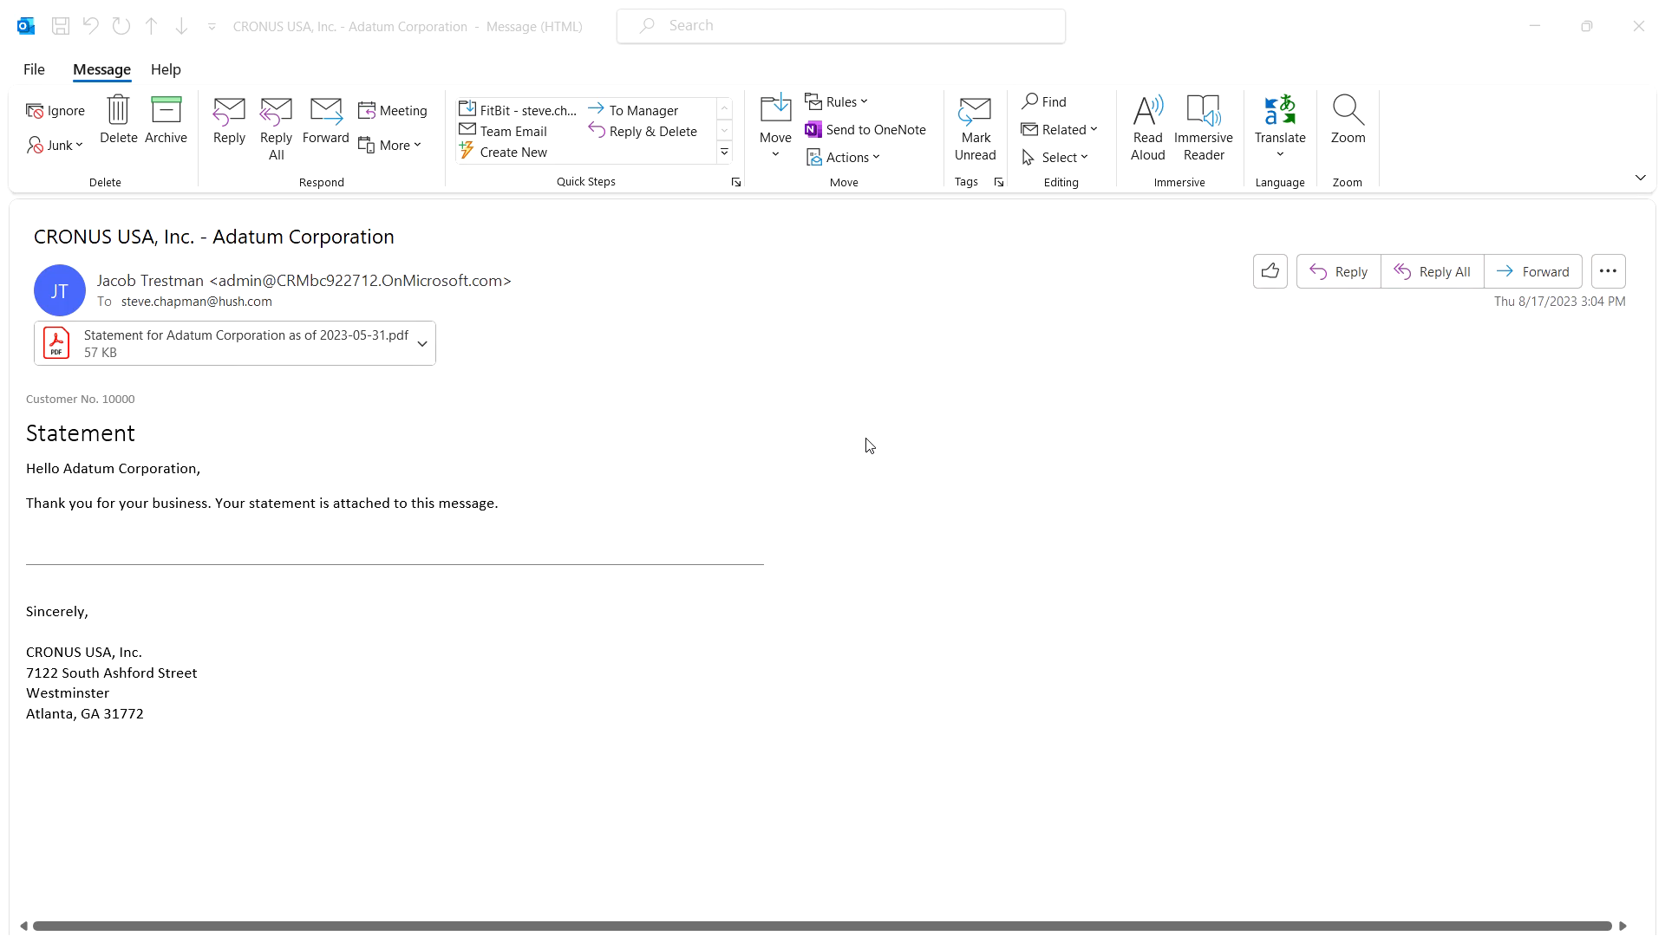
Open the statement PDF attached to the received email in Outlook and examine its entries, totals and overdue section
double_click(211, 352)
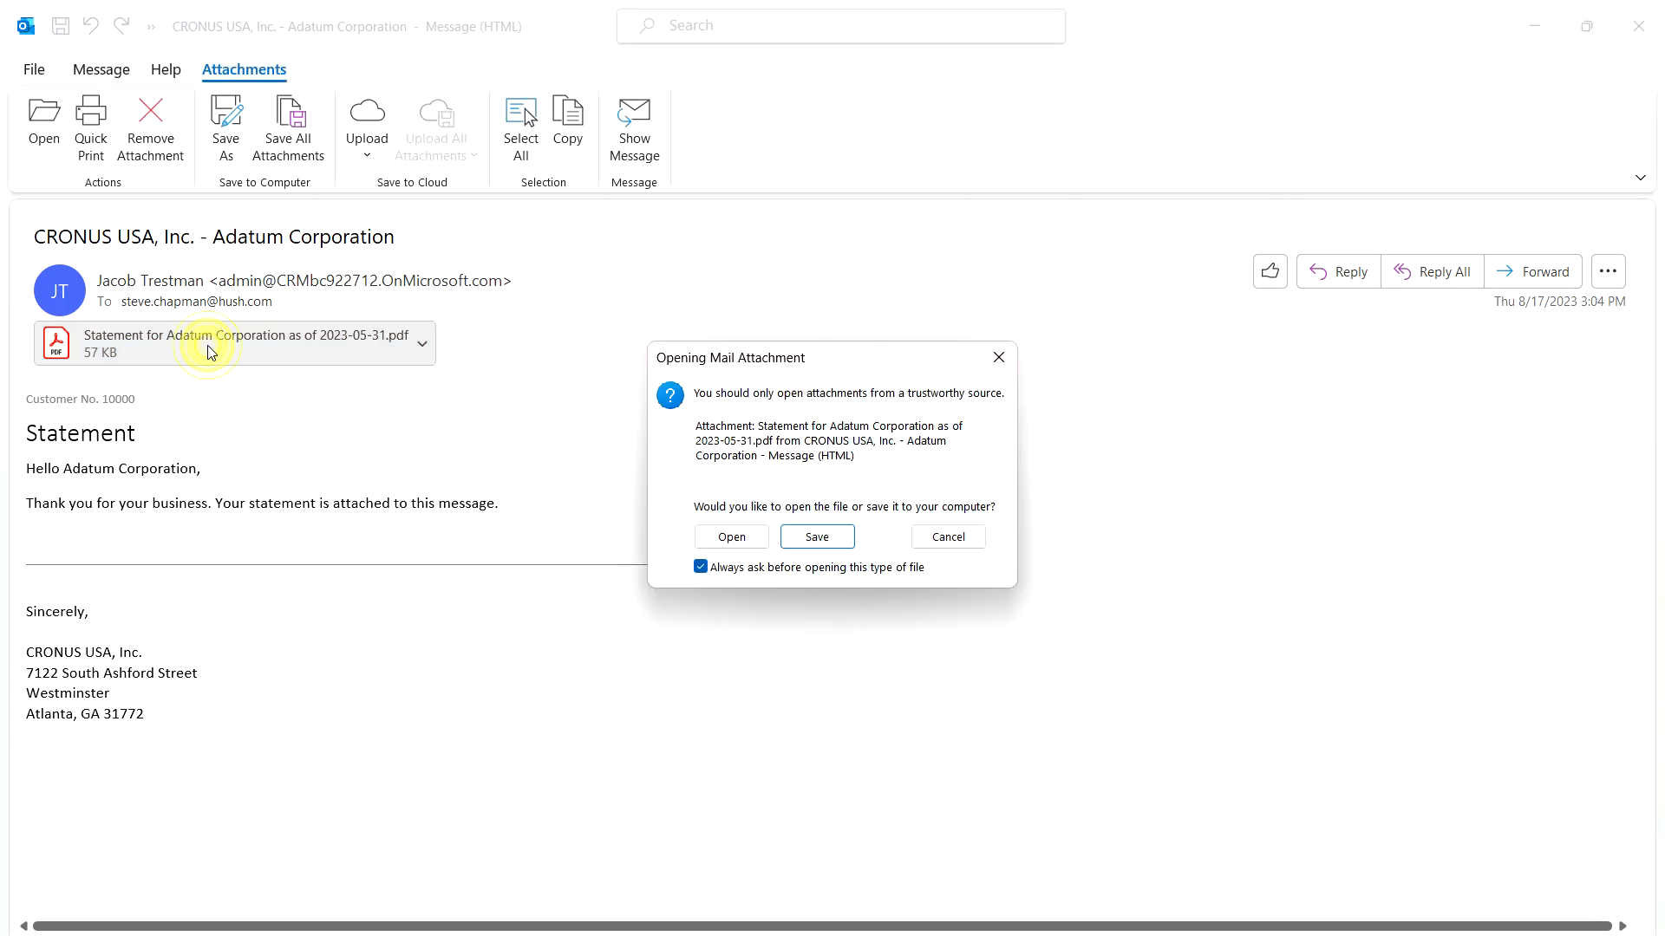
left_click(728, 639)
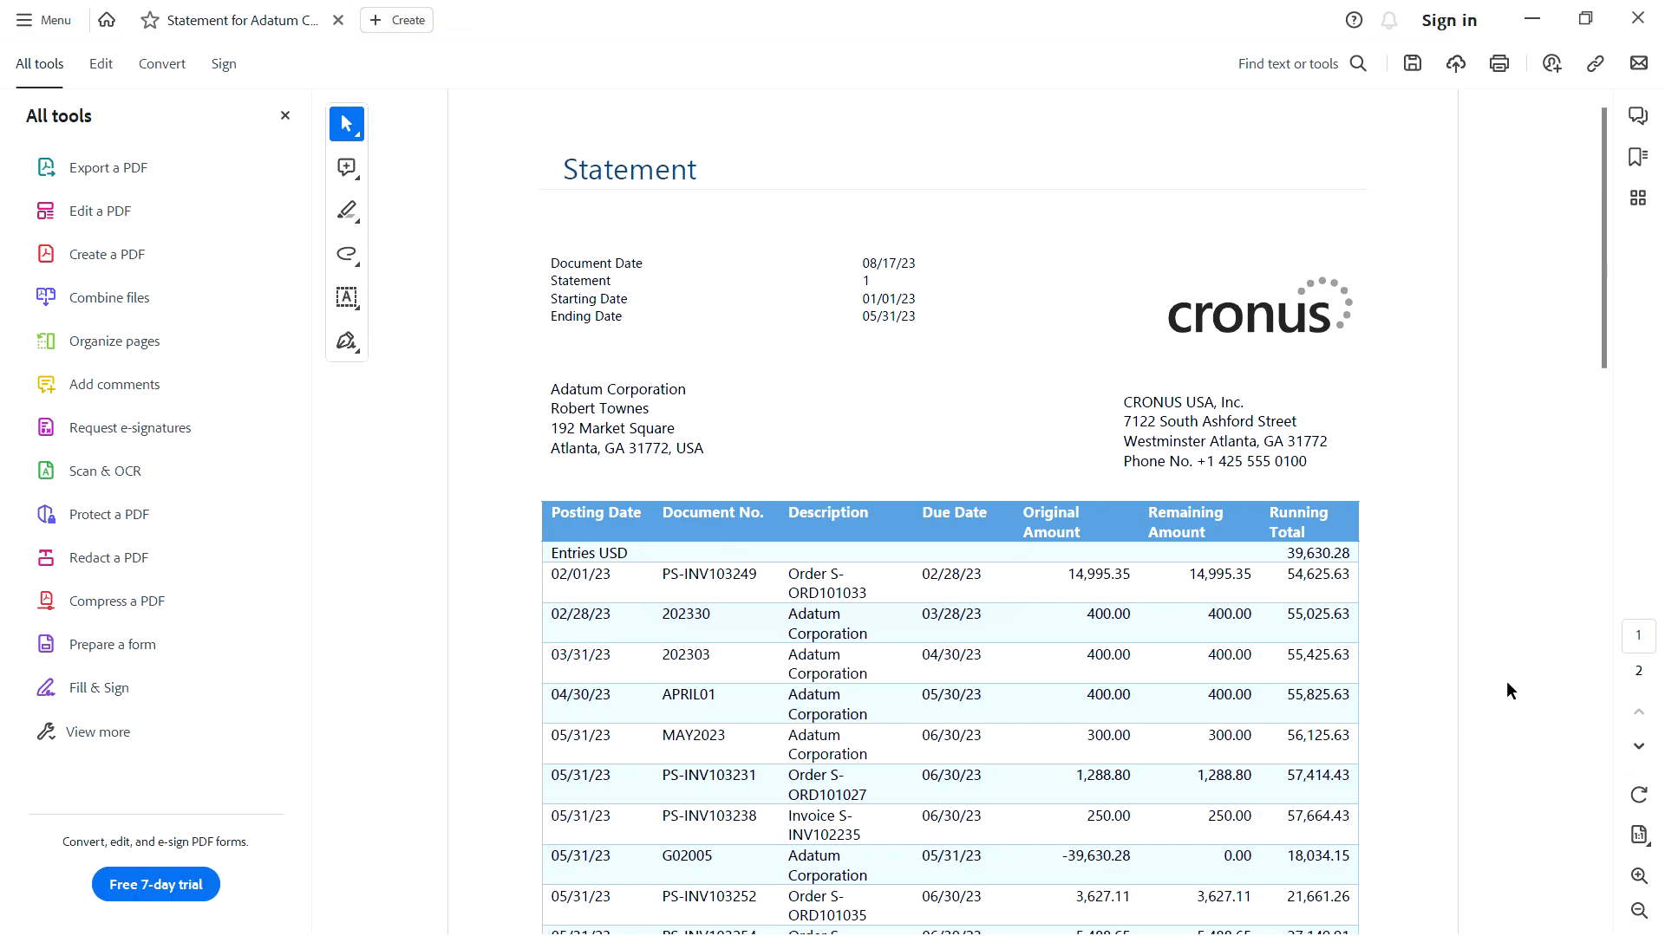
scroll(1506, 683, "down", 5)
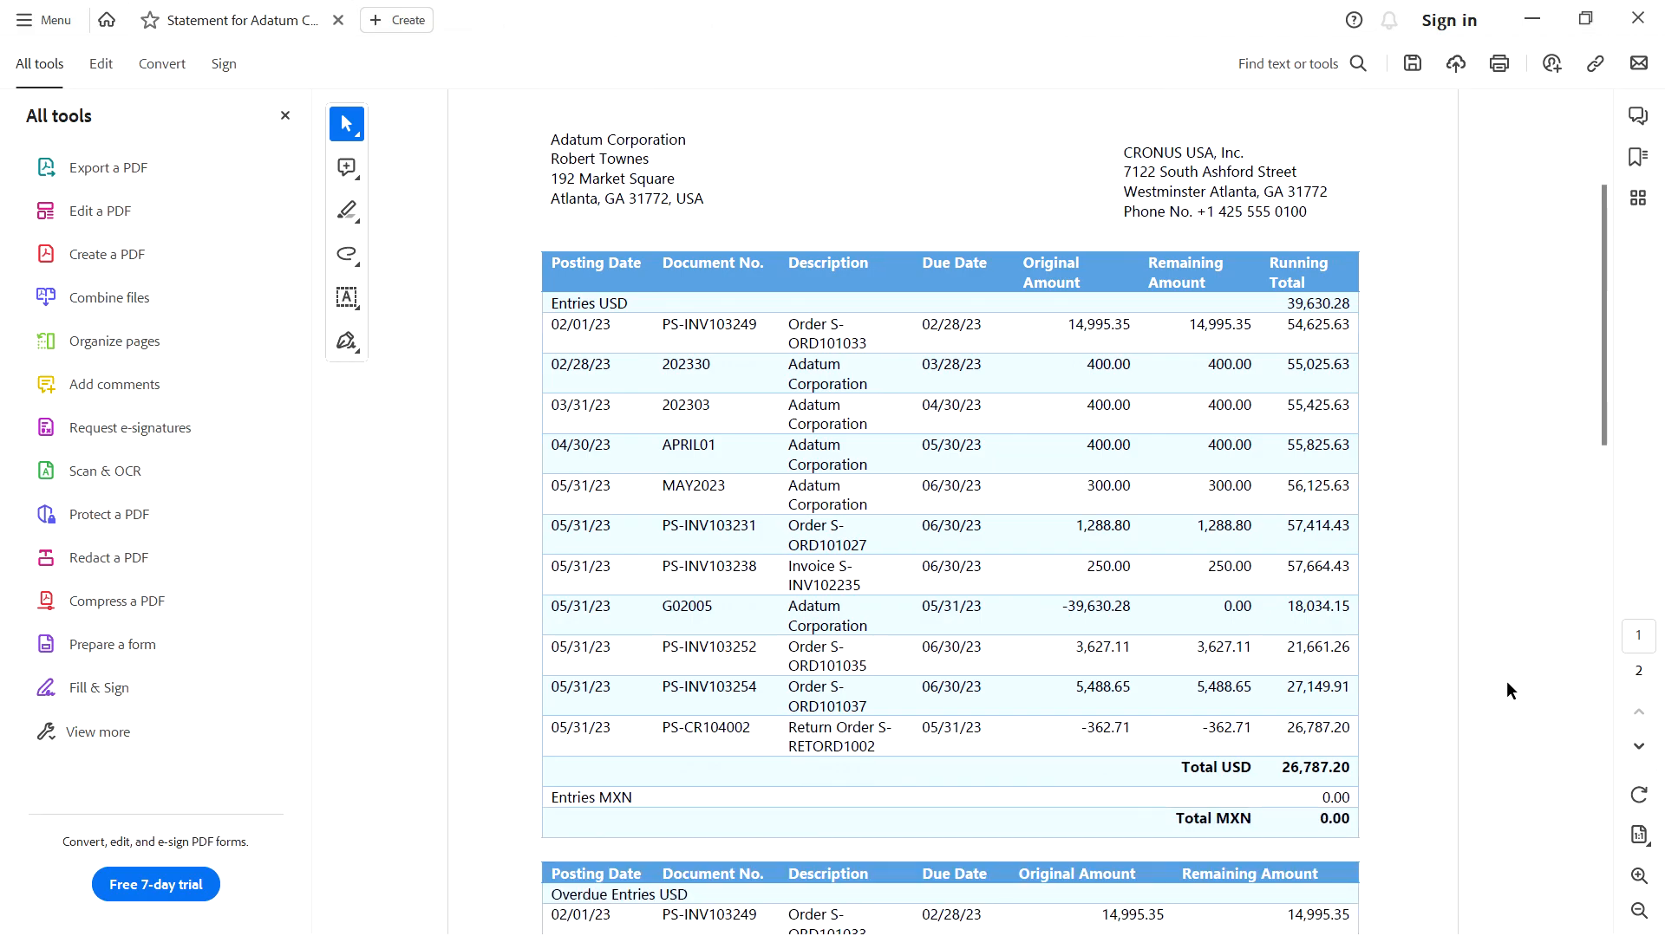
scroll(1507, 682, "down", 10)
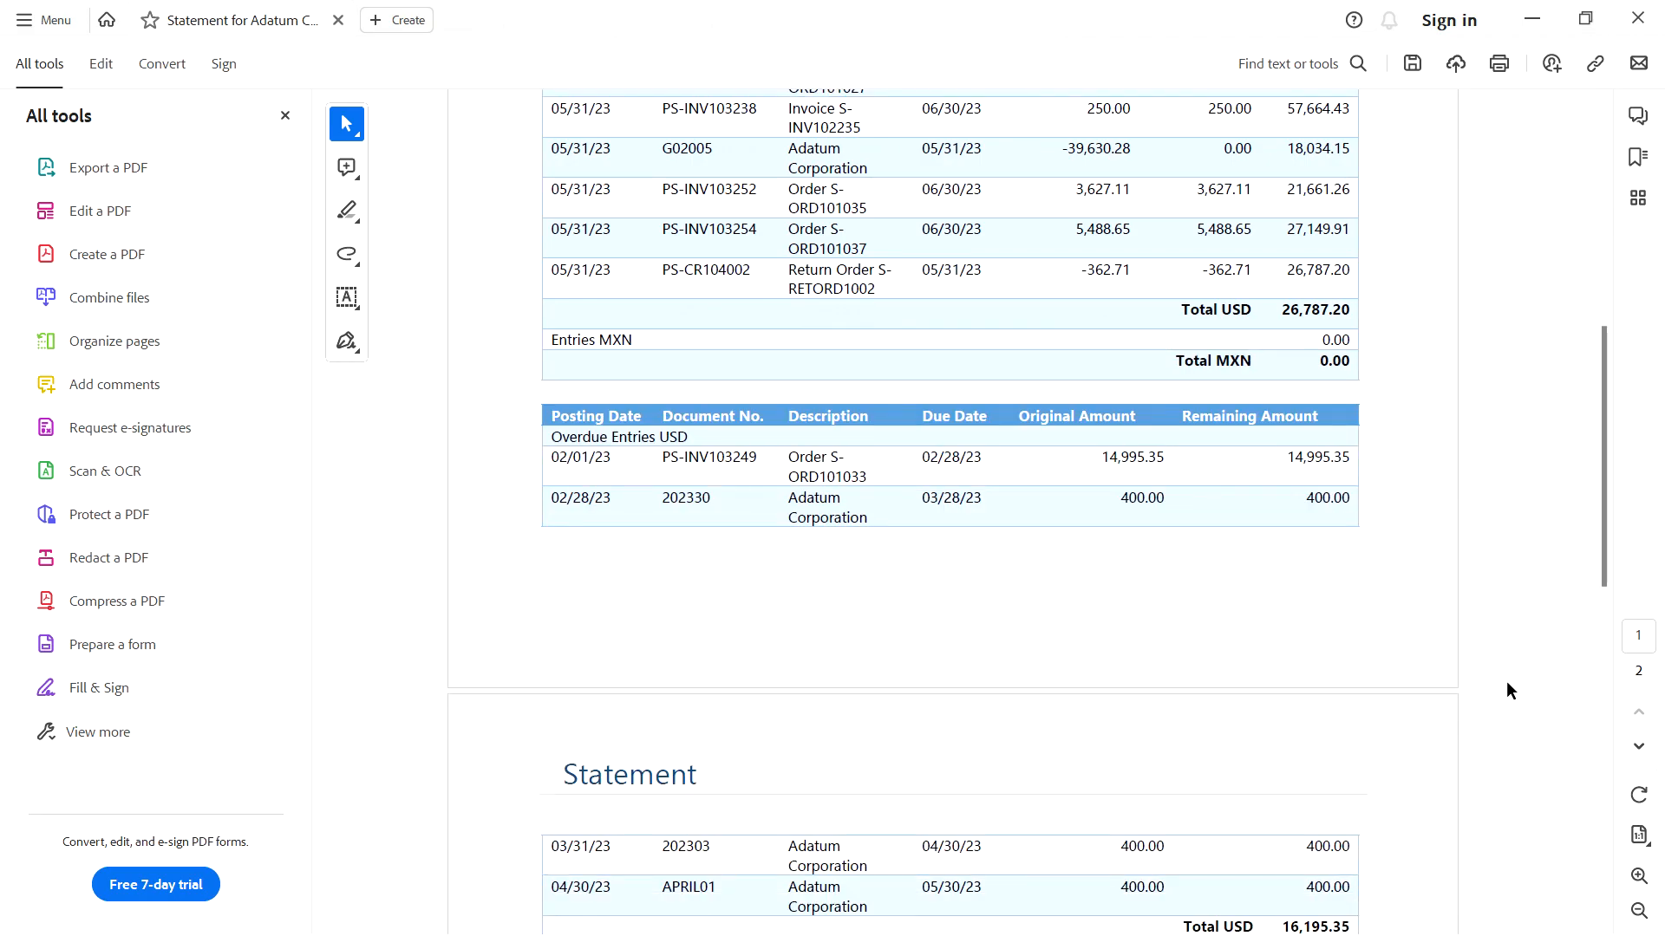
scroll(1506, 689, "down", 2)
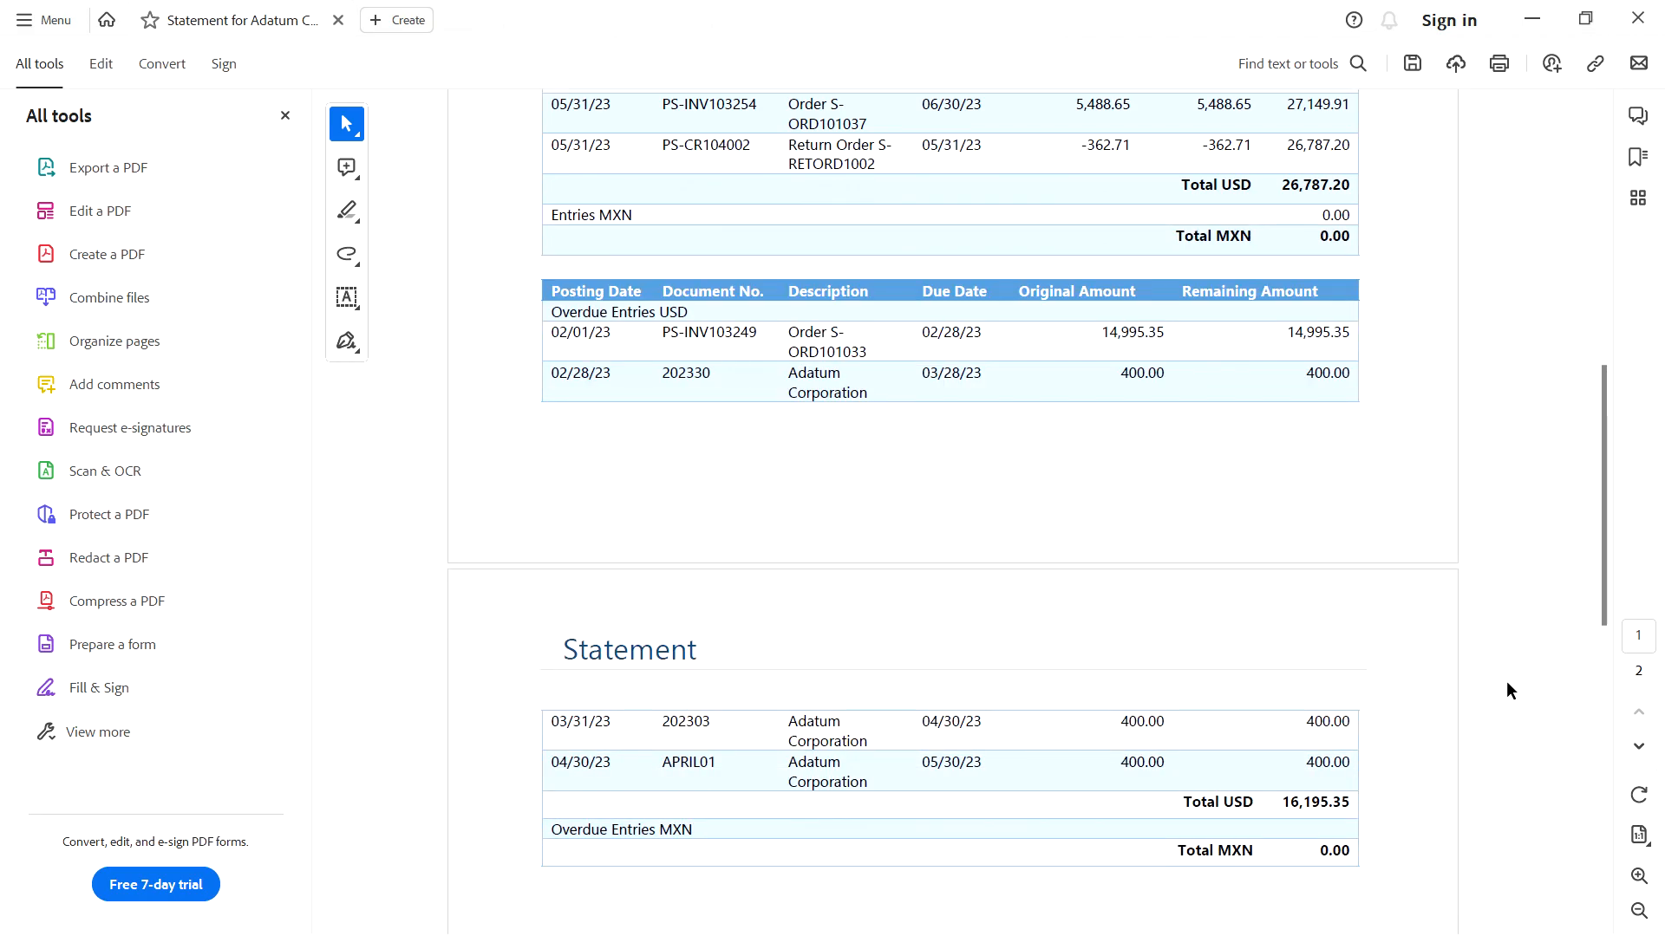
scroll(1489, 697, "up", 11)
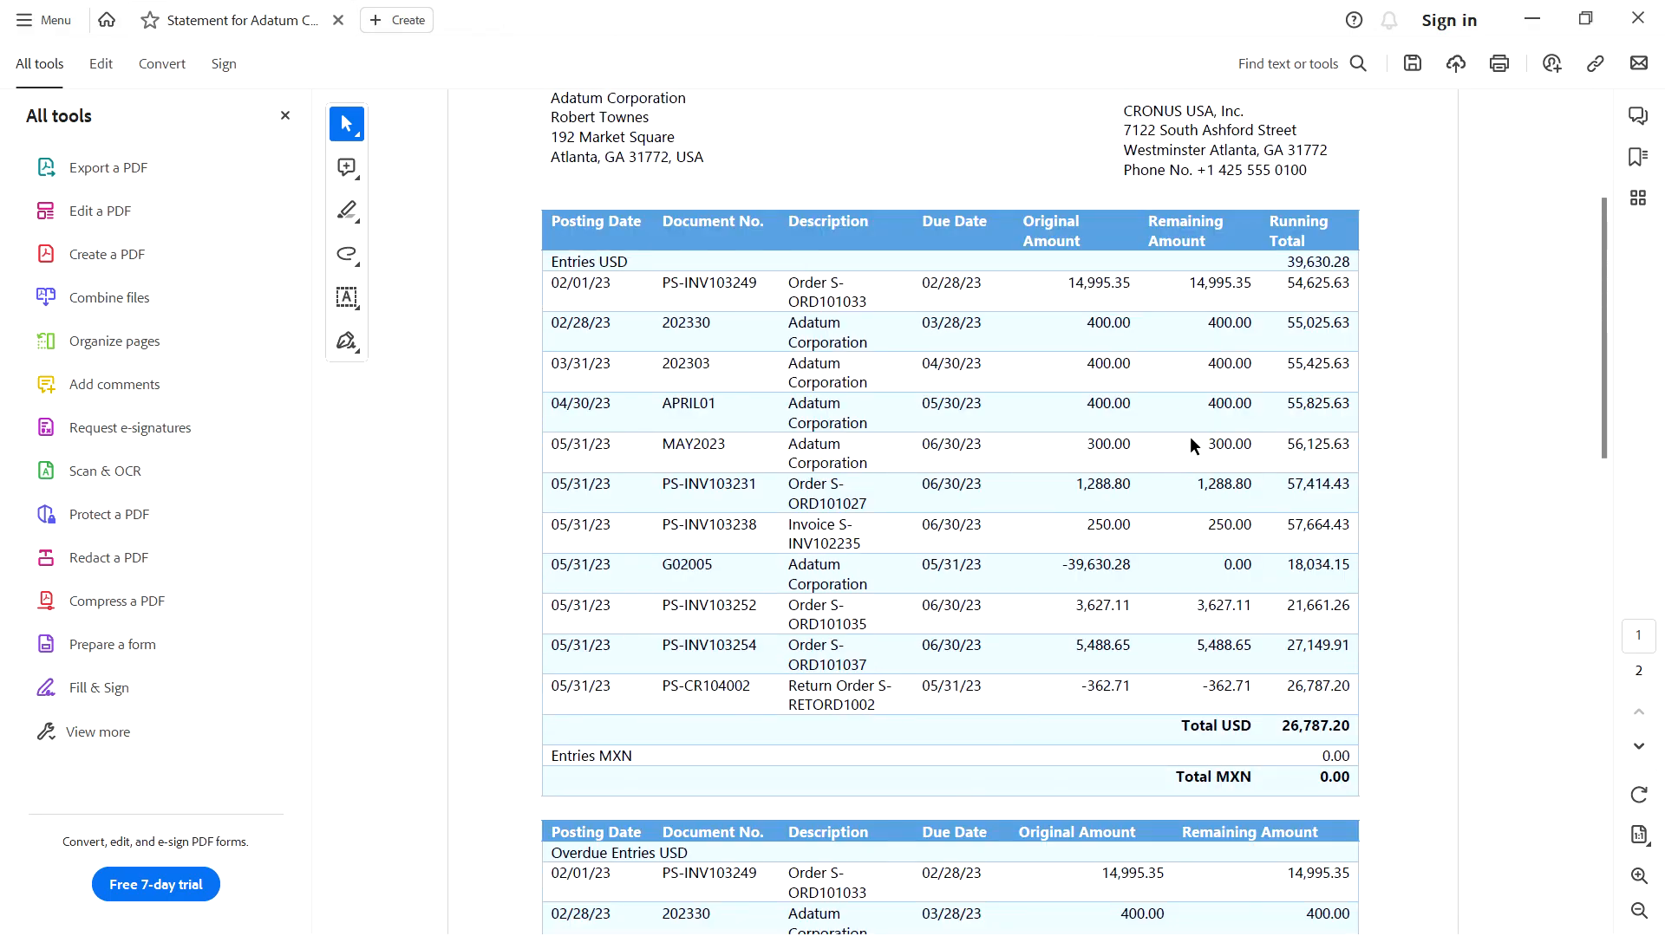
scroll(1141, 693, "down", 7)
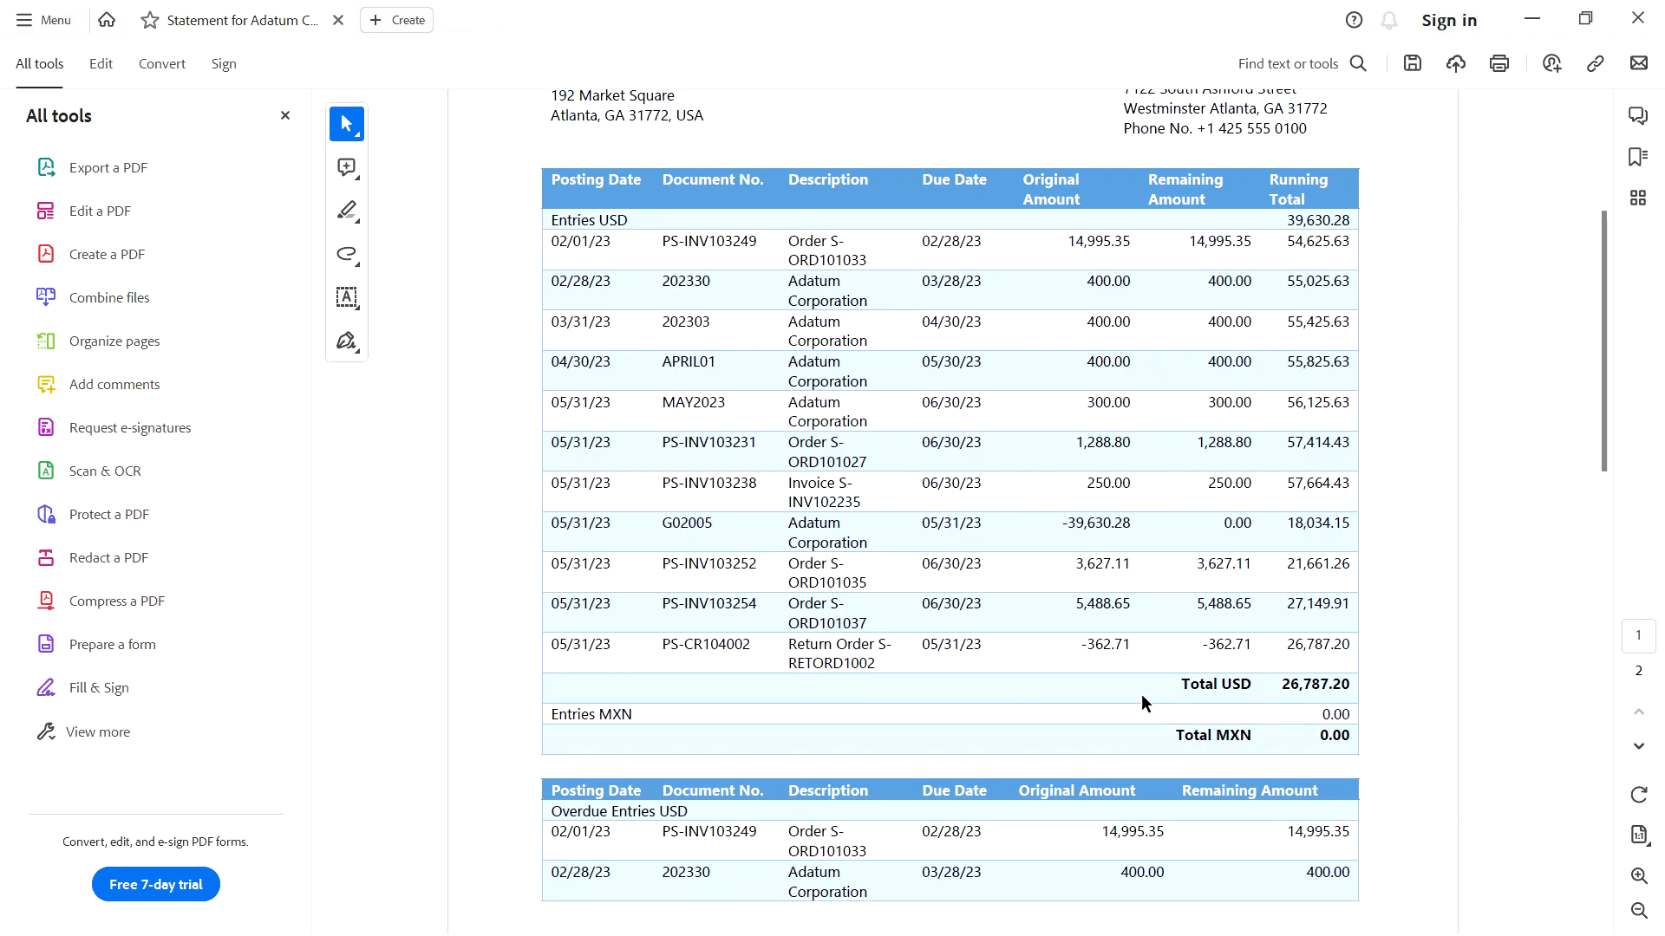
scroll(1141, 698, "down", 3)
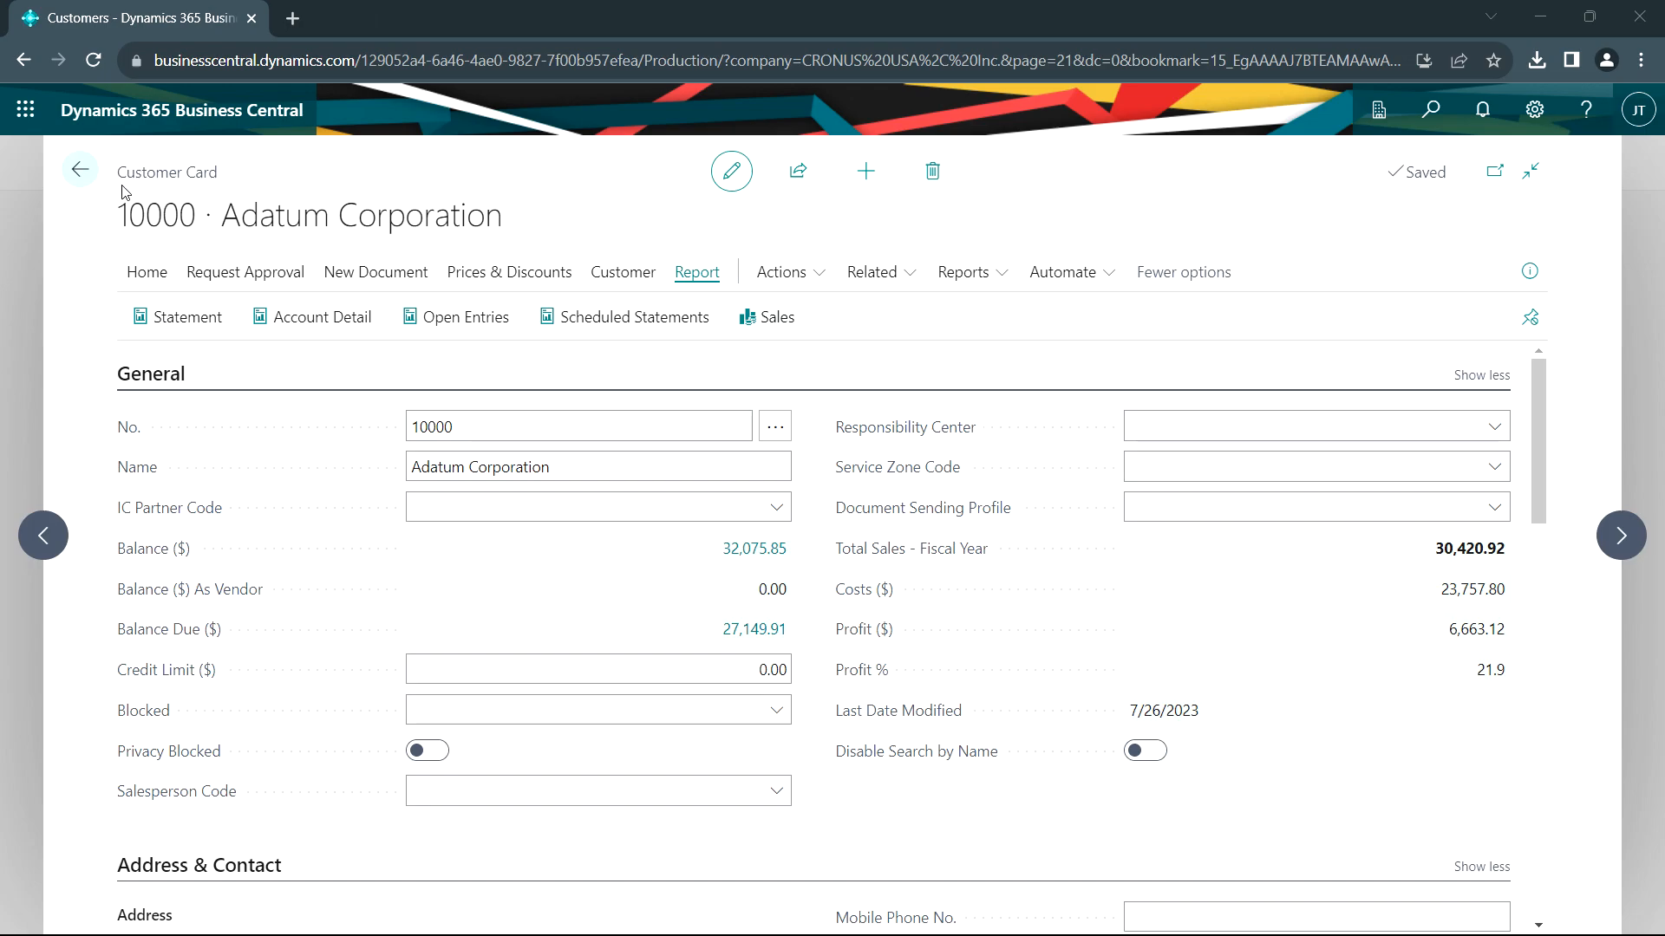
Leave the customer card and add a payment line for the customer Adatum Corporation to the 5/31/2023 bank deposit
left_click(80, 169)
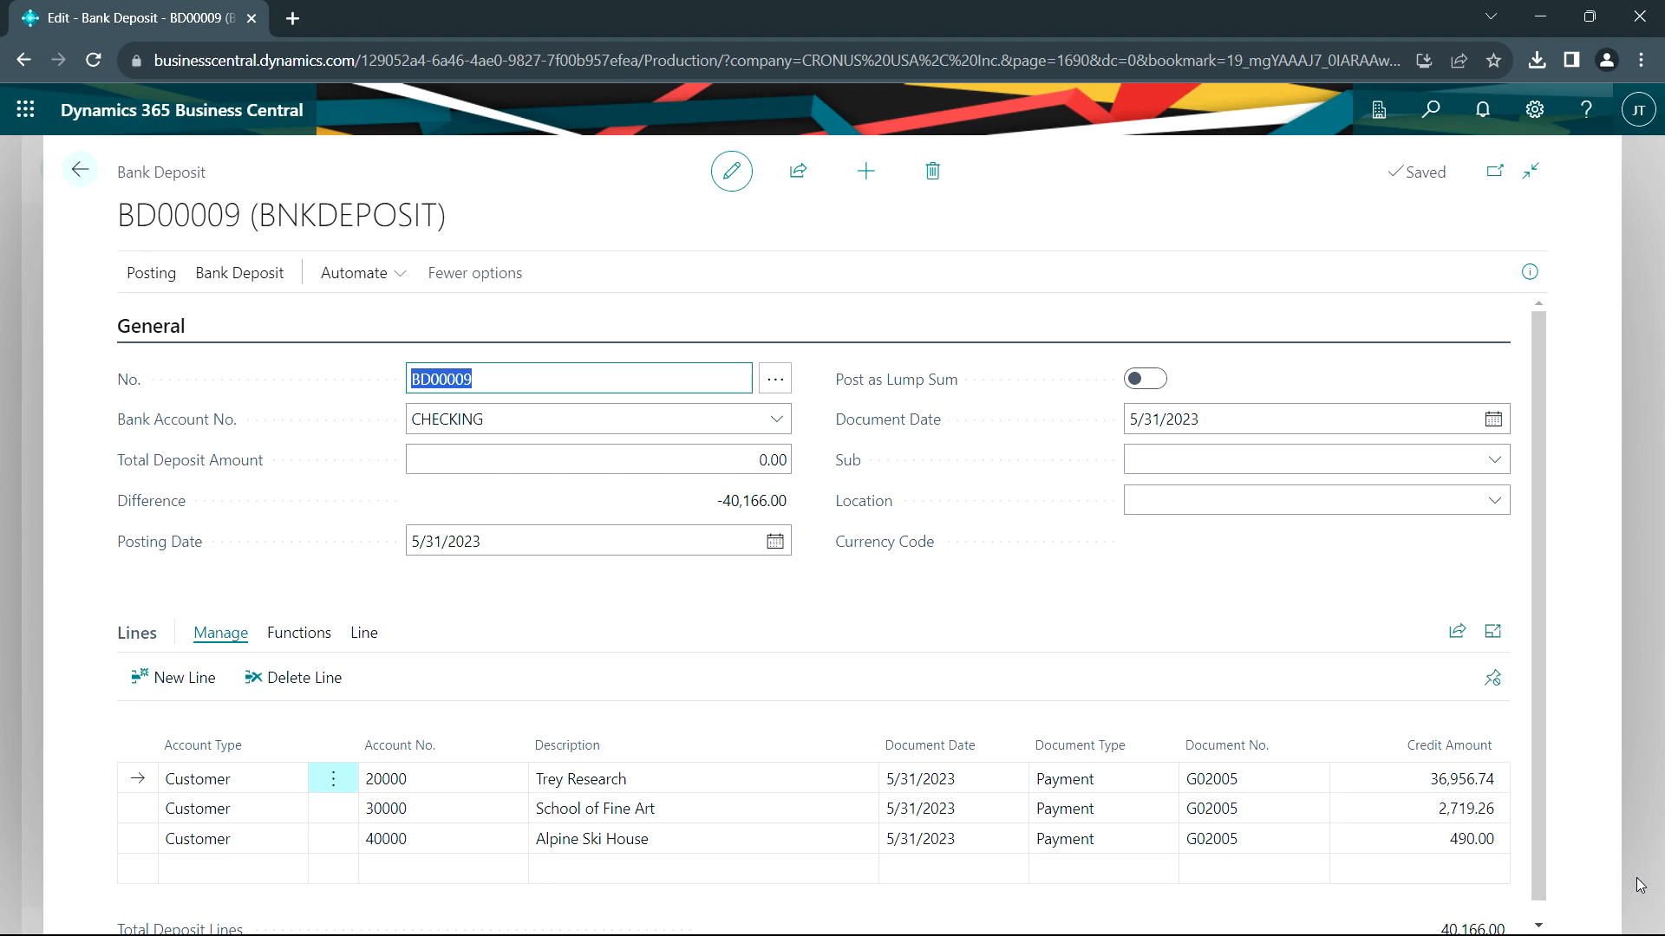
left_click(417, 886)
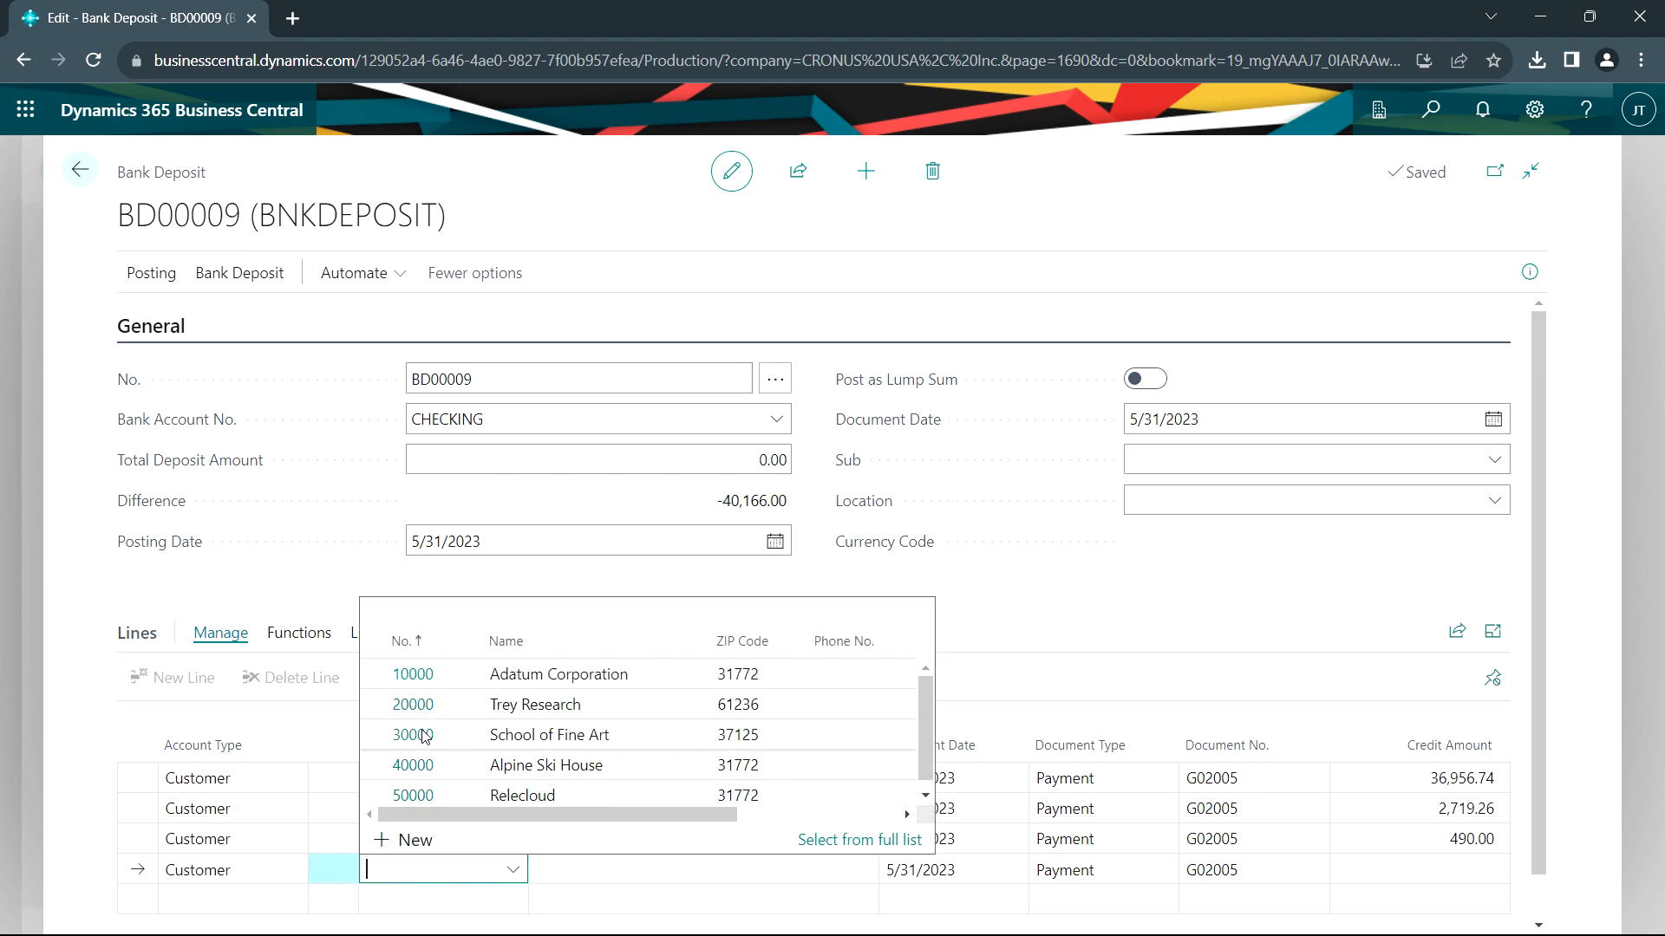
left_click(412, 673)
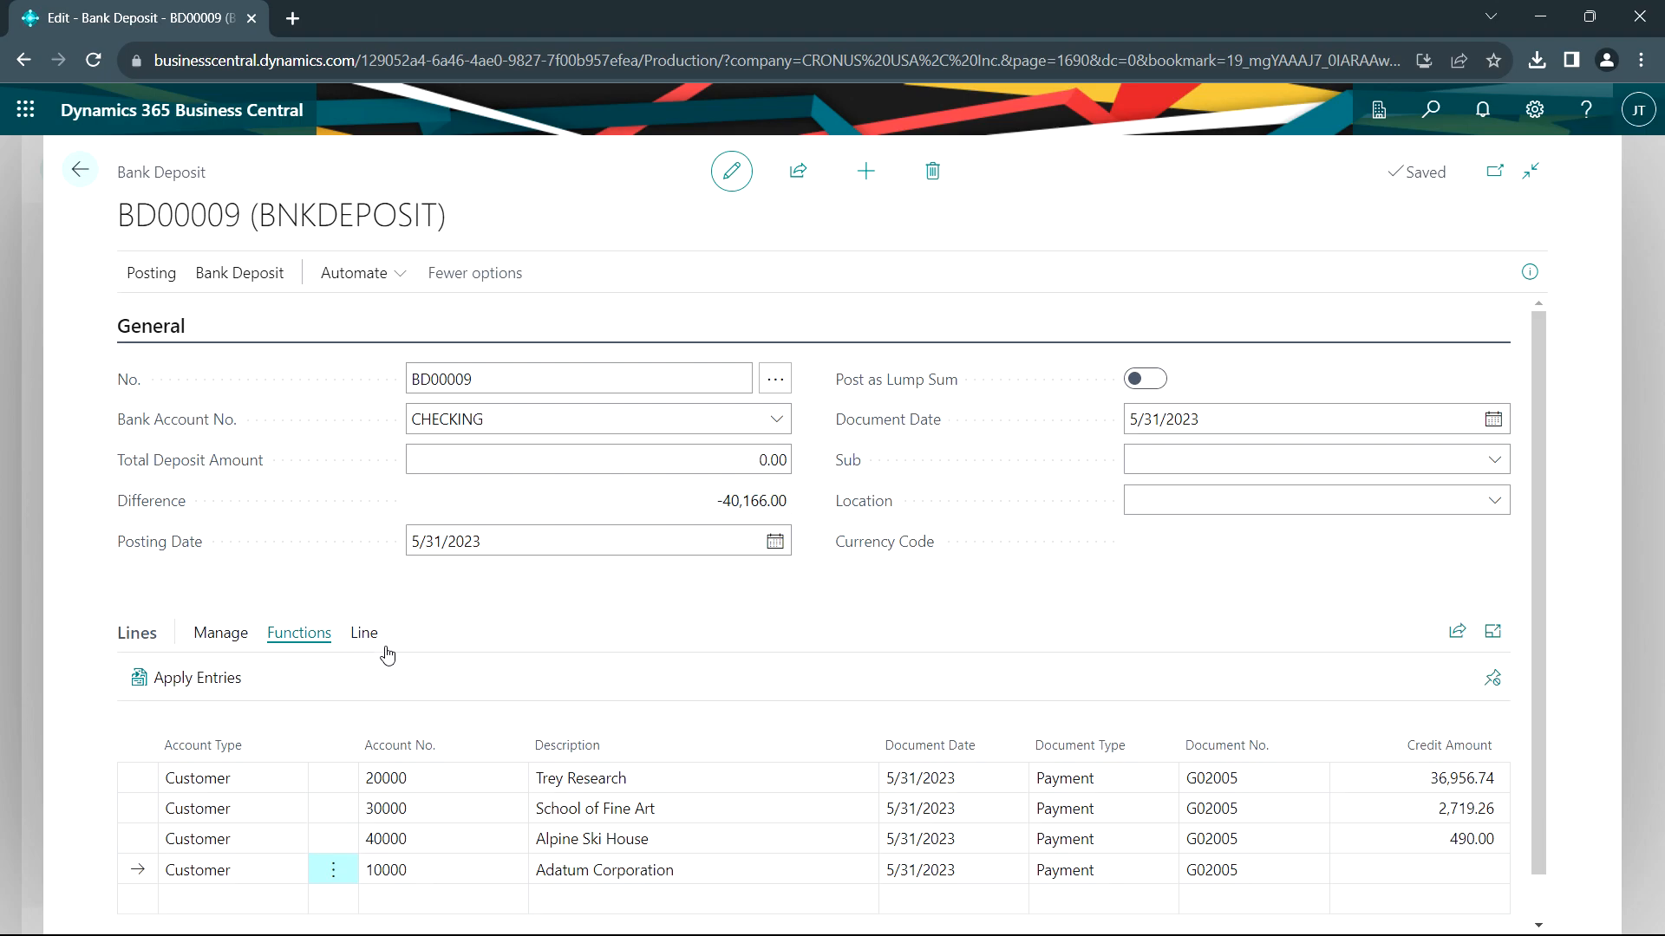
Bring up the entries to apply for the Adatum Corporation deposit line and mark the 2/1/2023 invoice for application
left_click(233, 691)
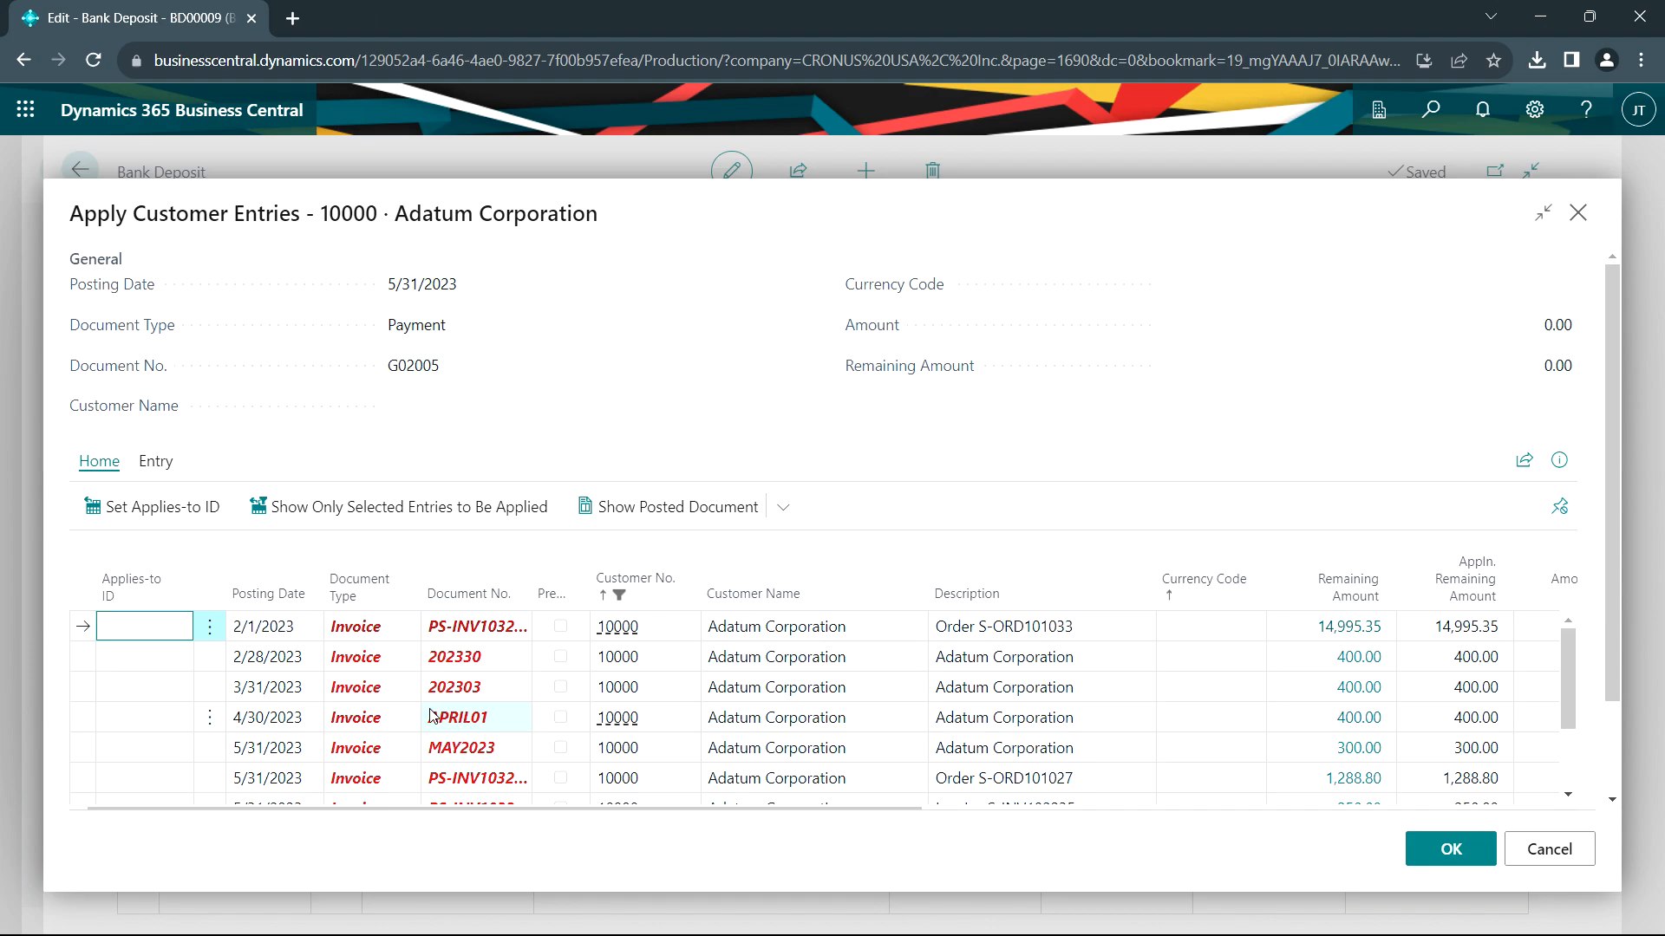
scroll(434, 714, "down", 2)
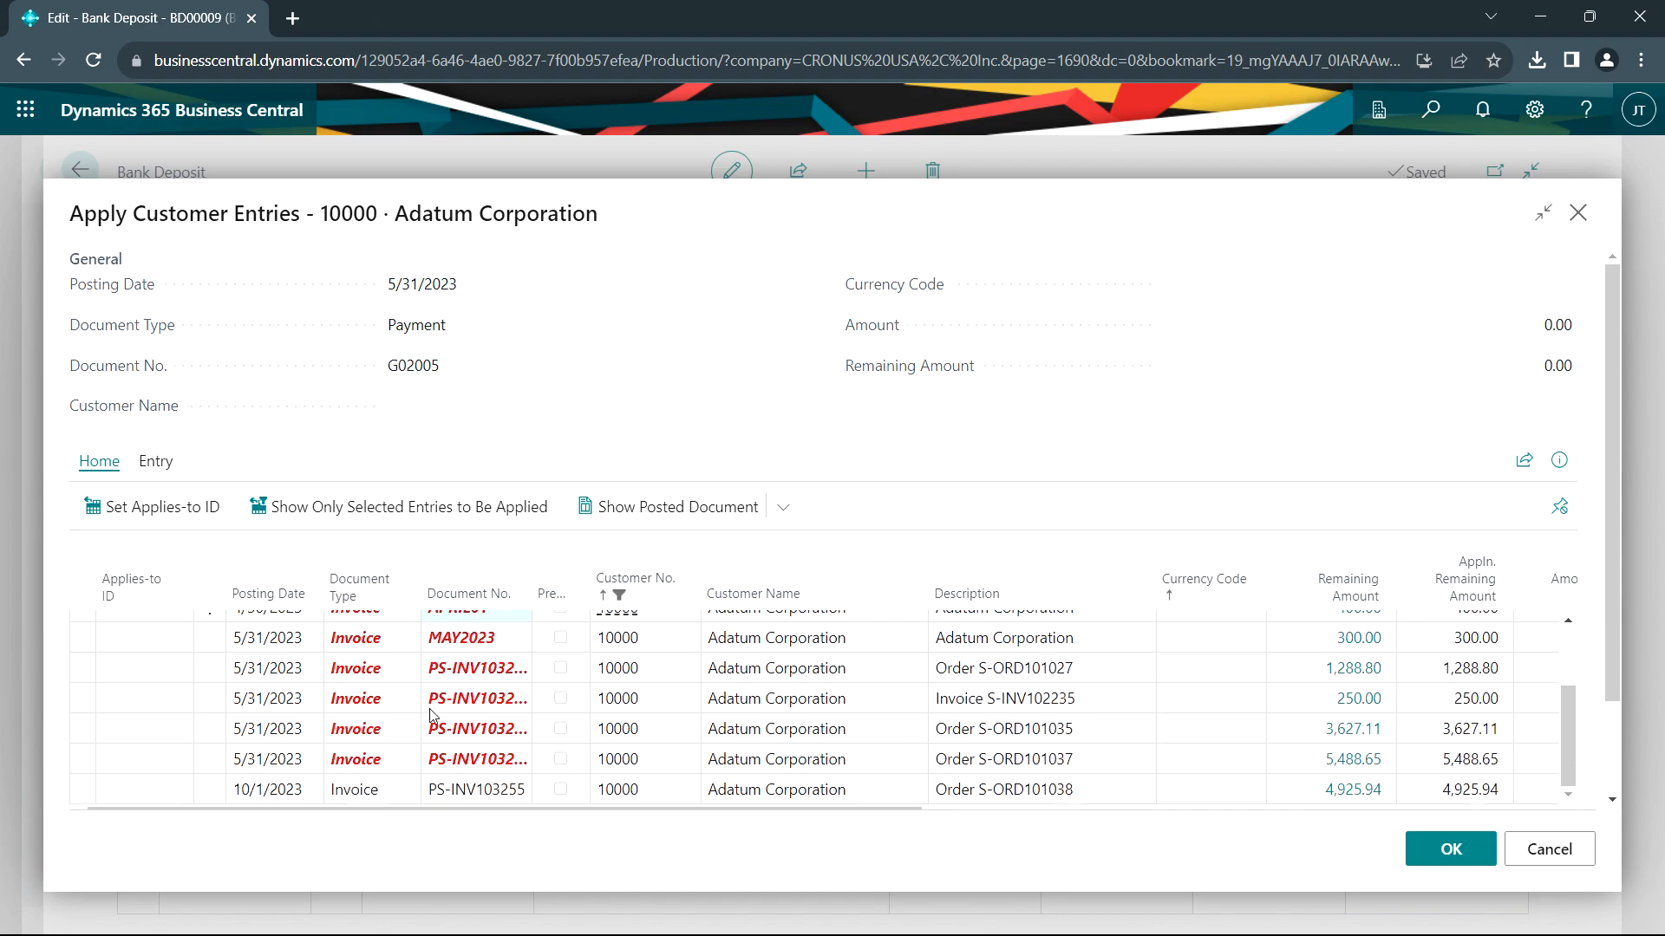
scroll(431, 715, "up", 5)
left_click(158, 619)
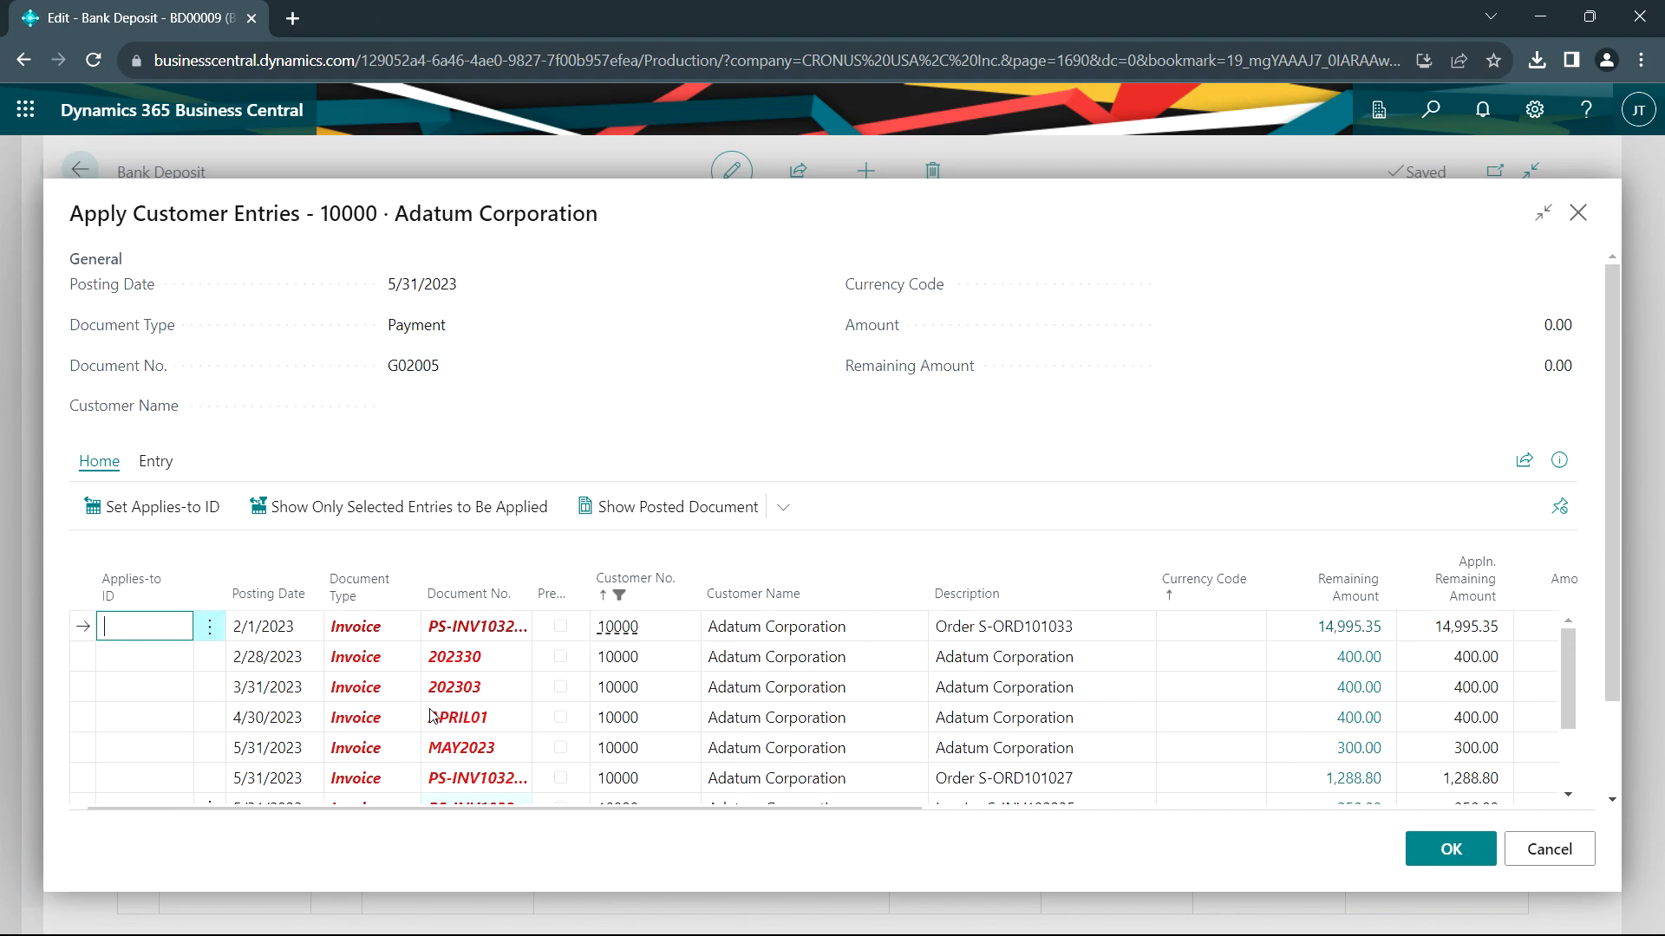
left_click(152, 512)
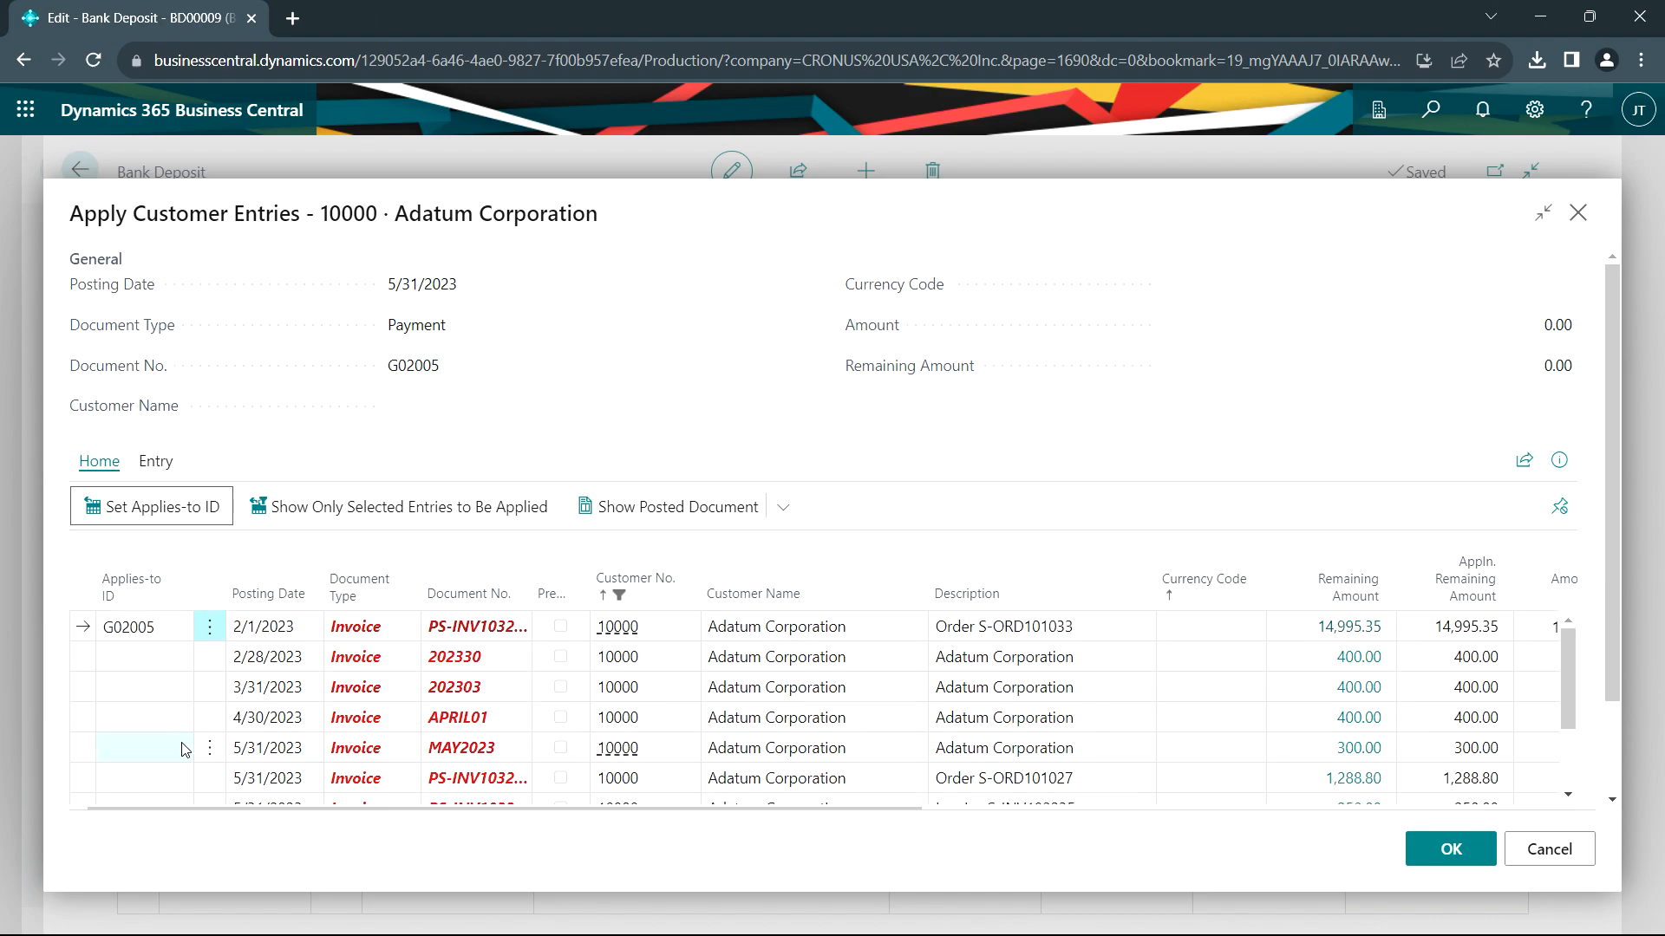
Mark the 5/31/2023 invoice of 1,288.80 for application with 1,200.00 as its amount to apply, and accept the applied entries
left_click(138, 768)
left_click(157, 508)
key("Tab")
key("Tab")
key("Tab")
key("Tab")
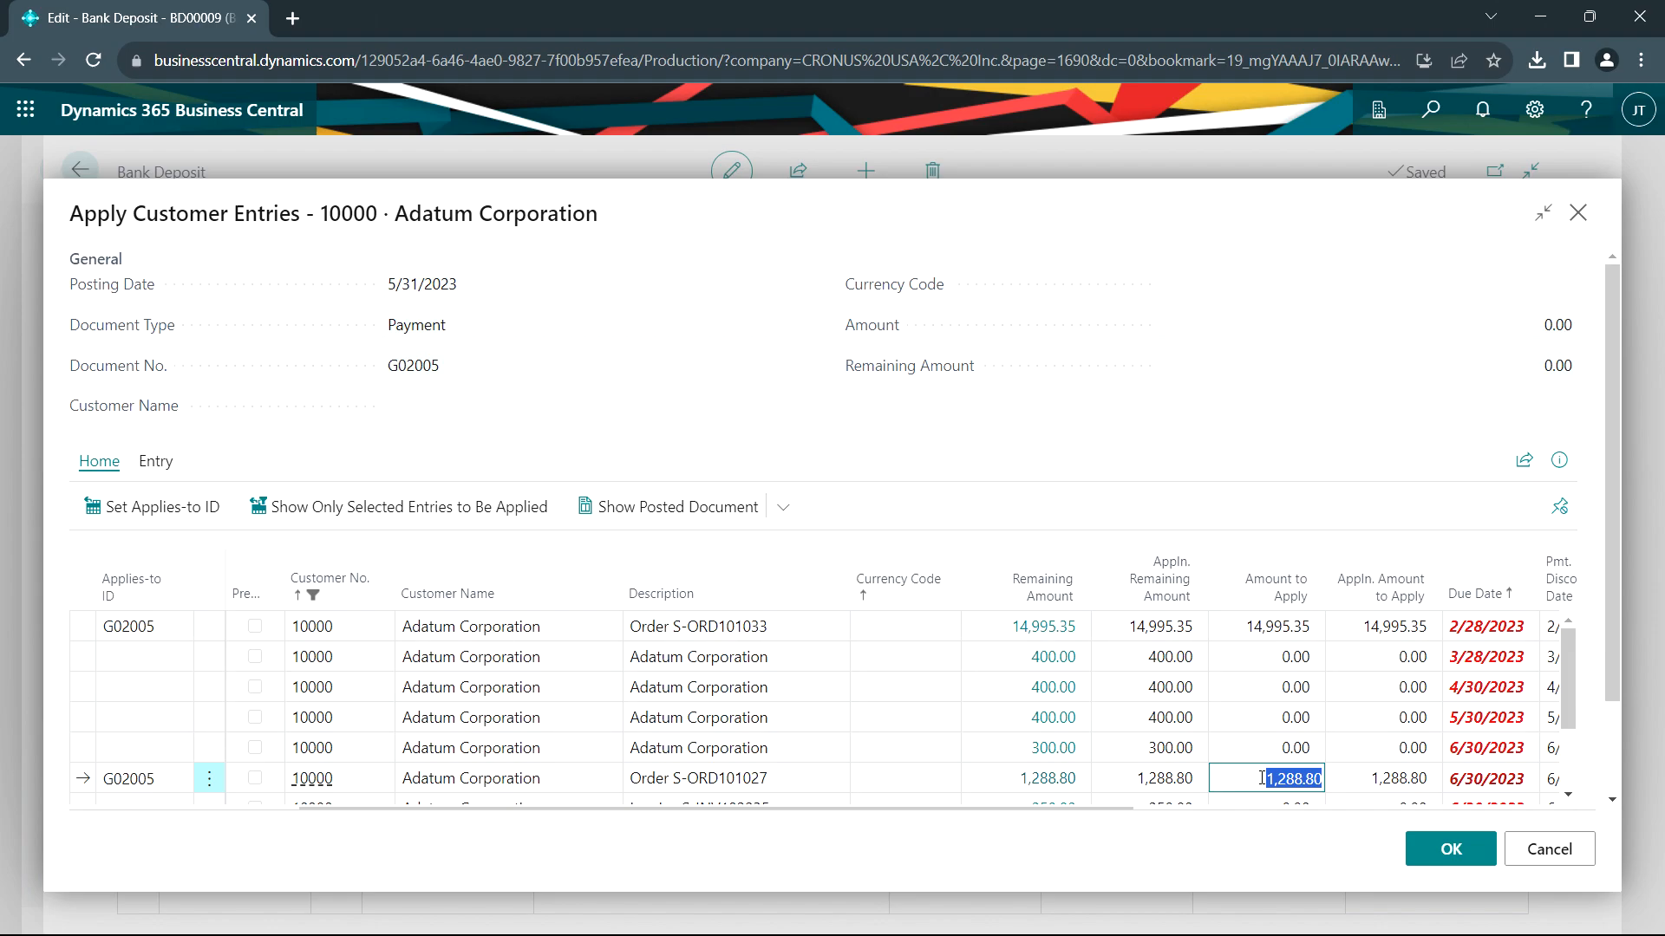
type("1200.")
key("Tab")
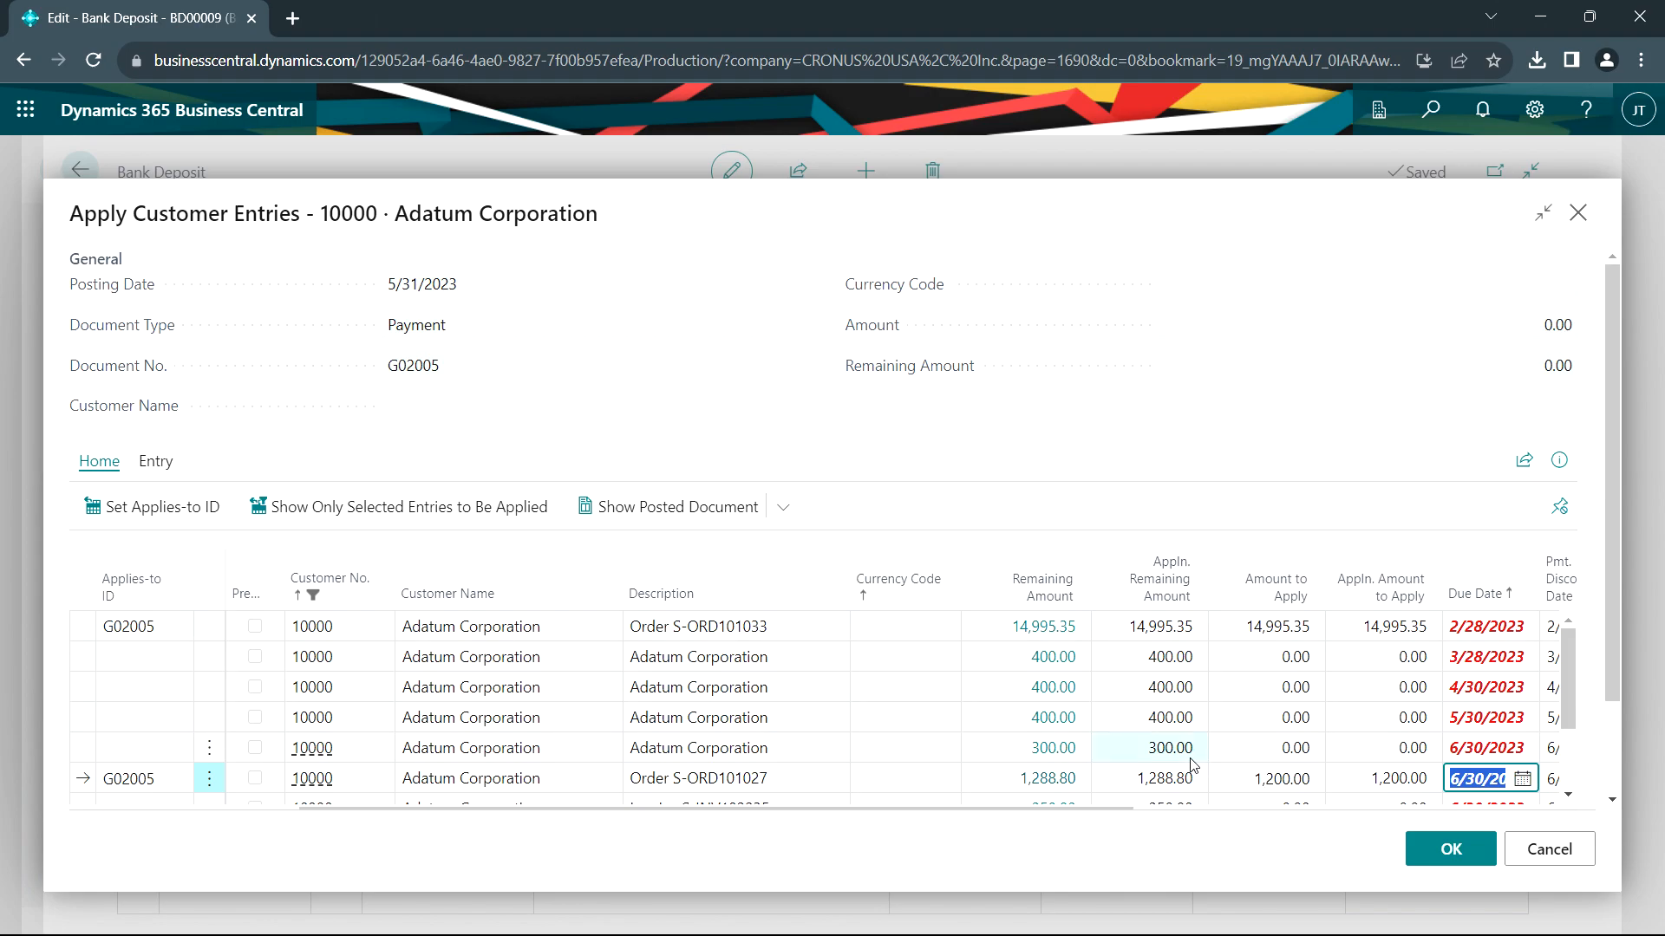
scroll(941, 773, "down", 2)
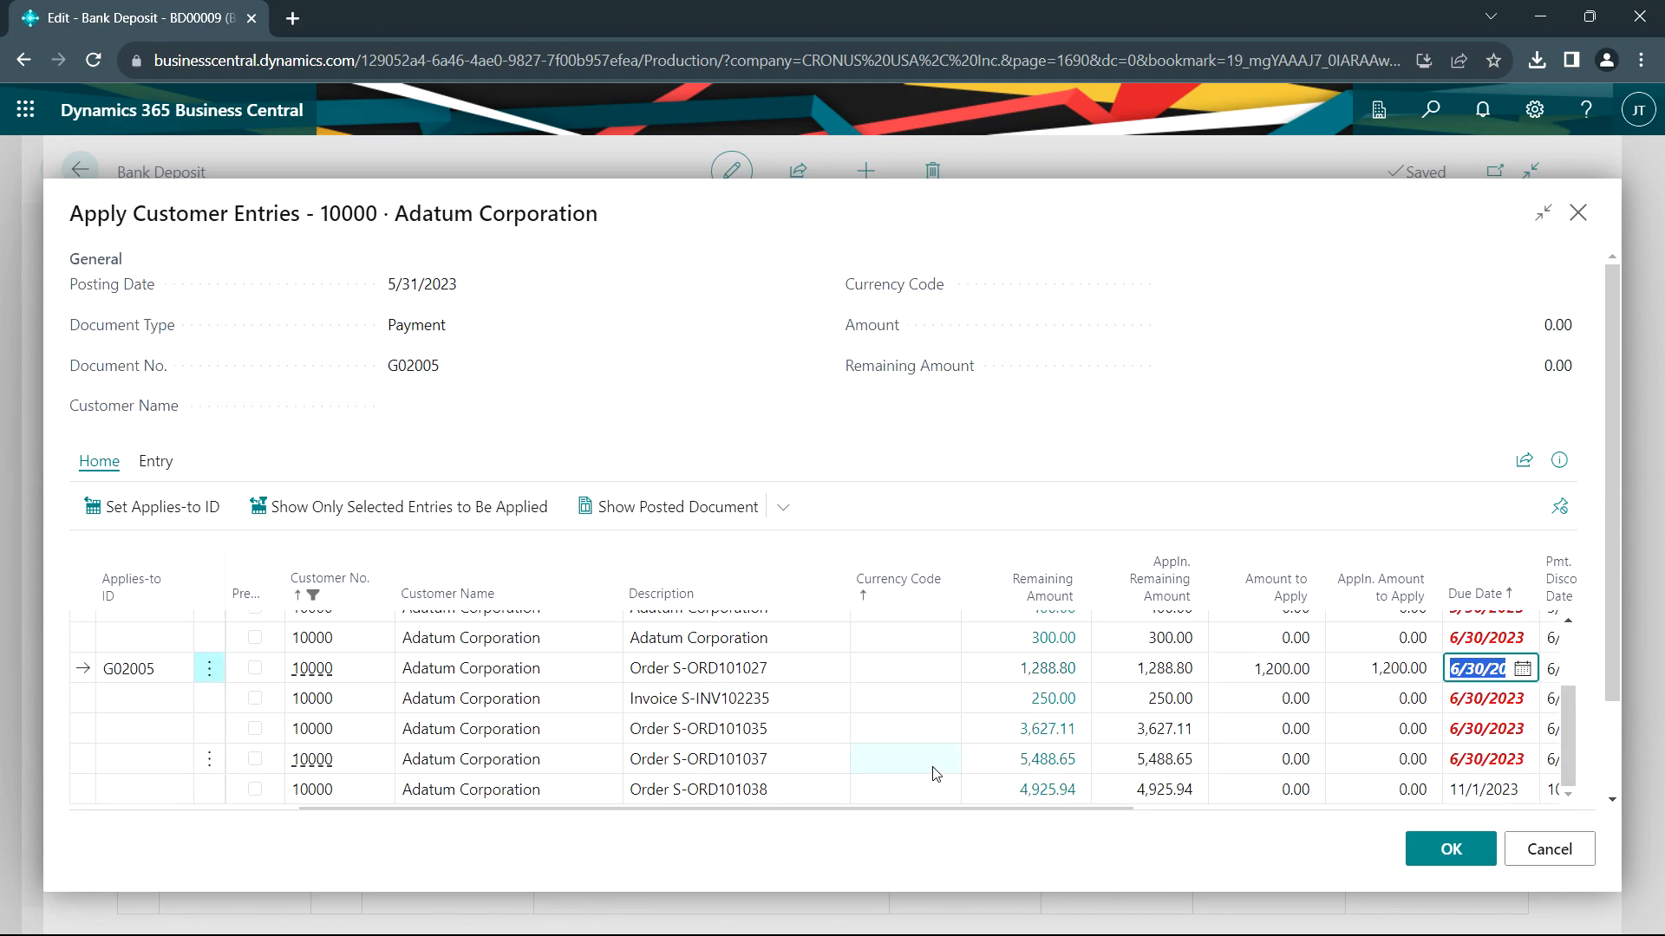
left_click(1439, 850)
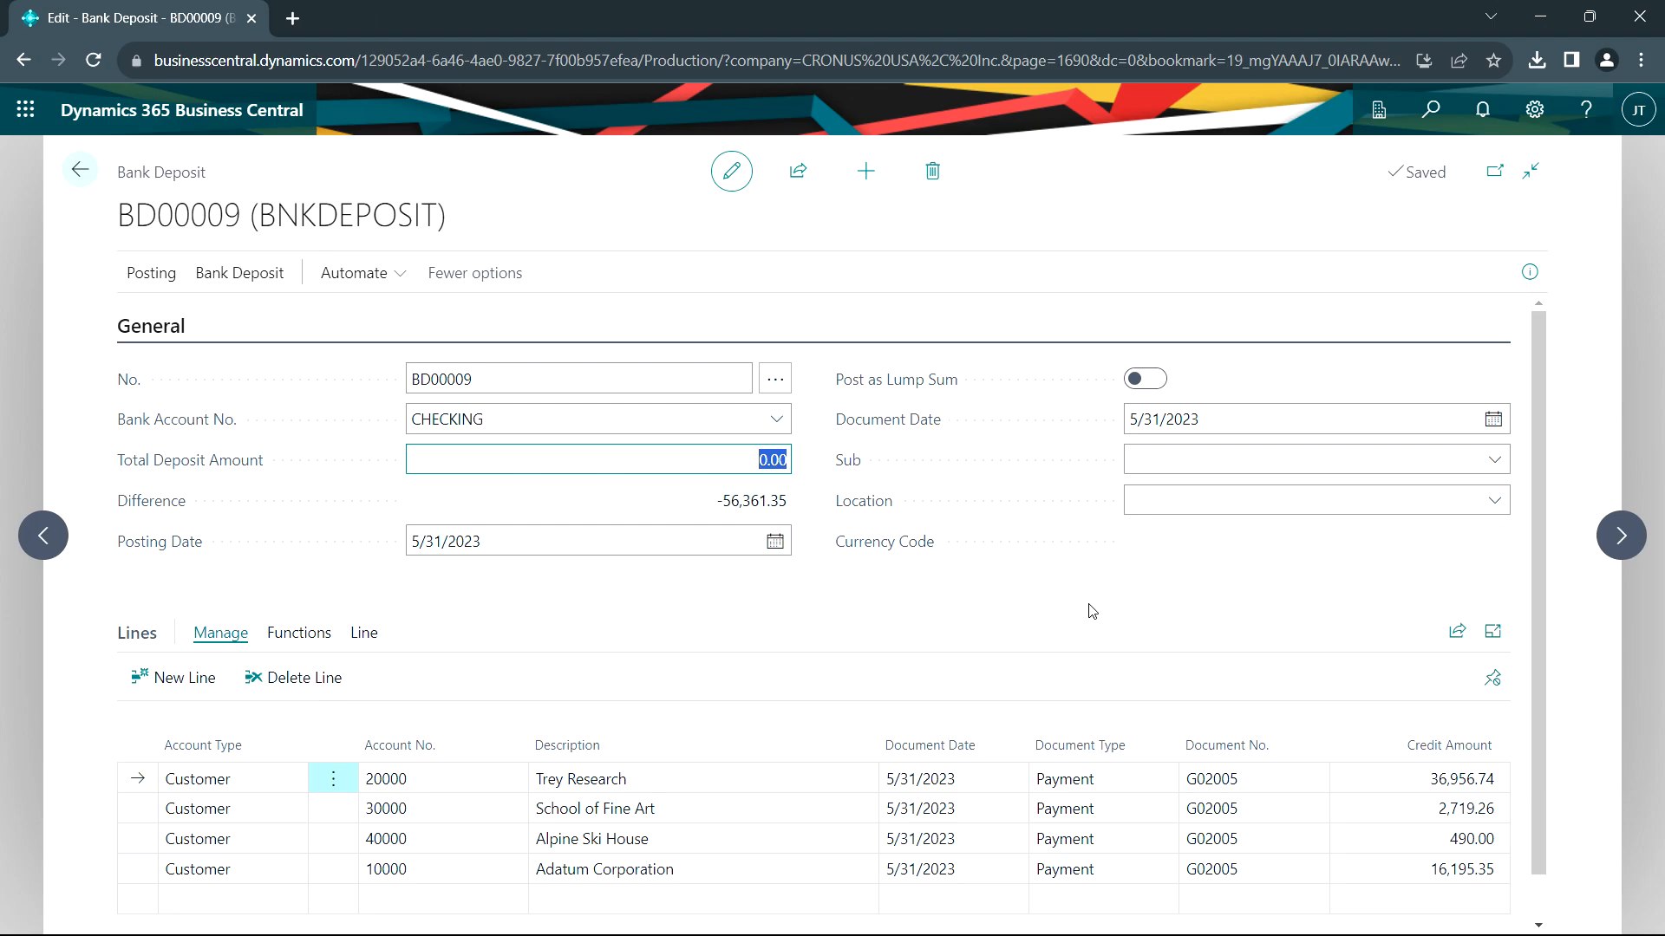
Set the bank deposit's total deposit amount to 56,361.35
type("56361.35")
key("Tab")
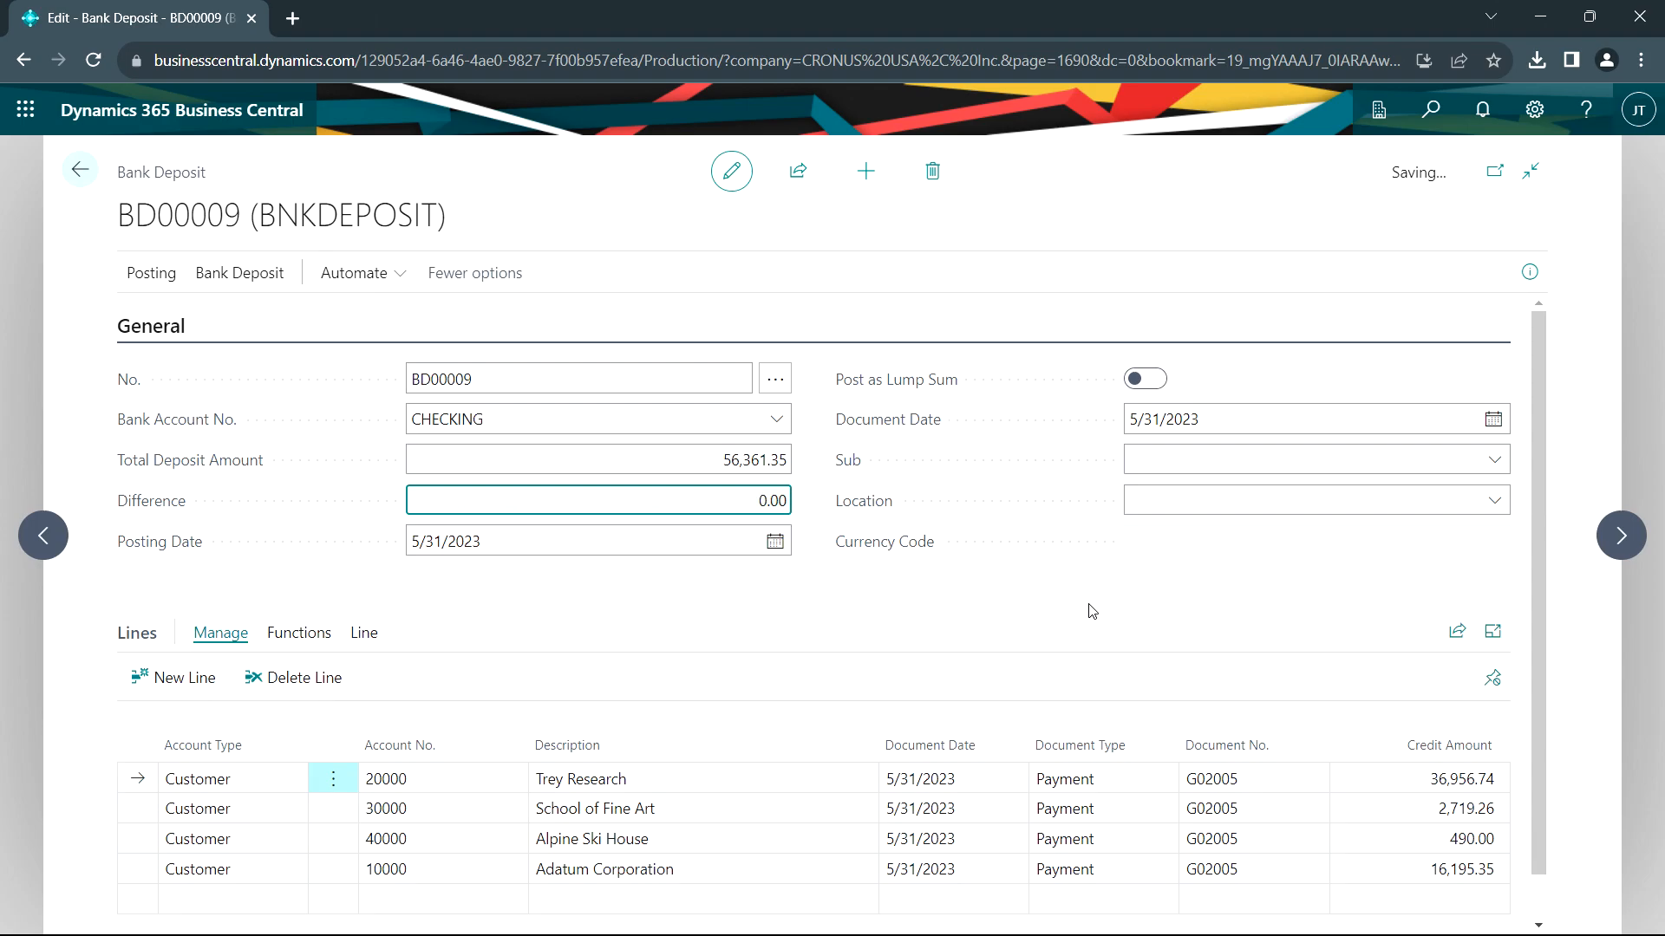